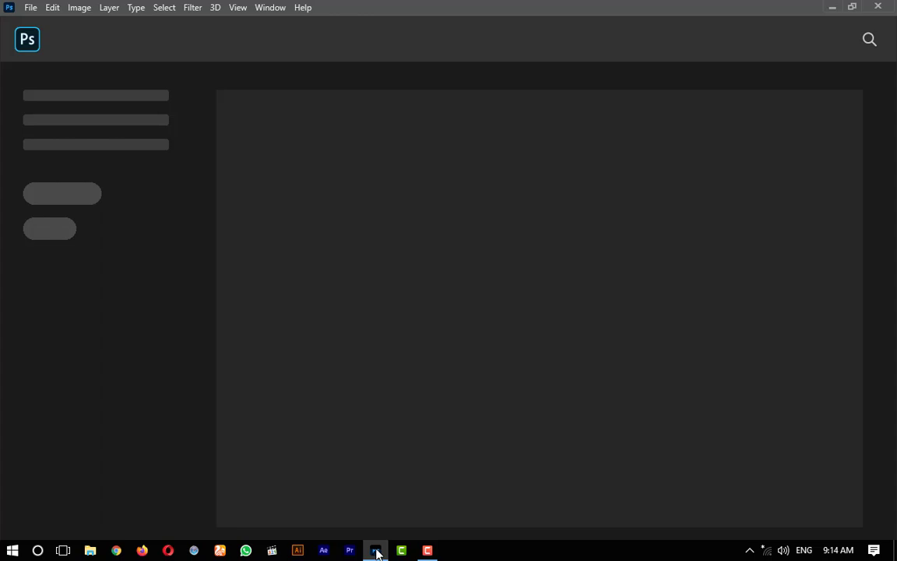
Create a new 1920 x 1080 px RGB document at 72 pixels/inch with a white background and artboards disabled.
key(ctrl+n)
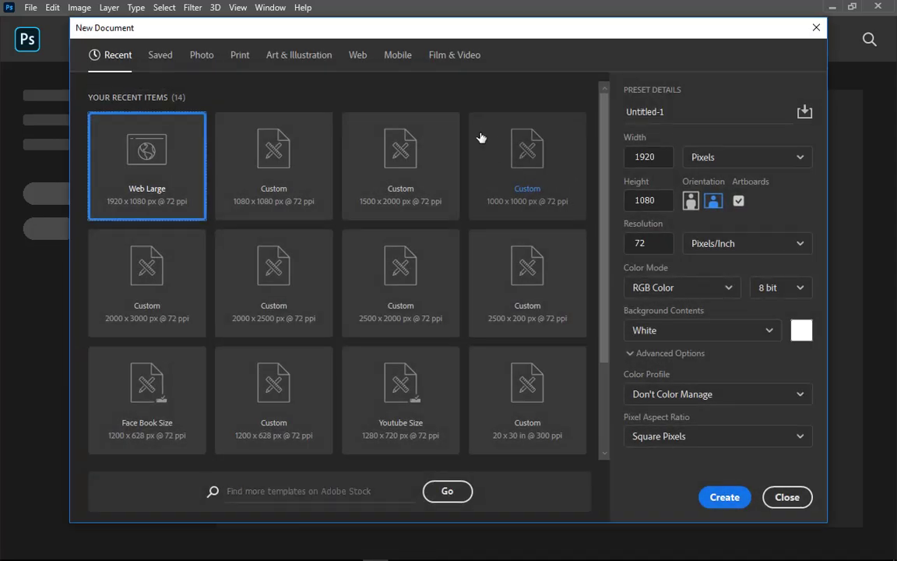
click(738, 201)
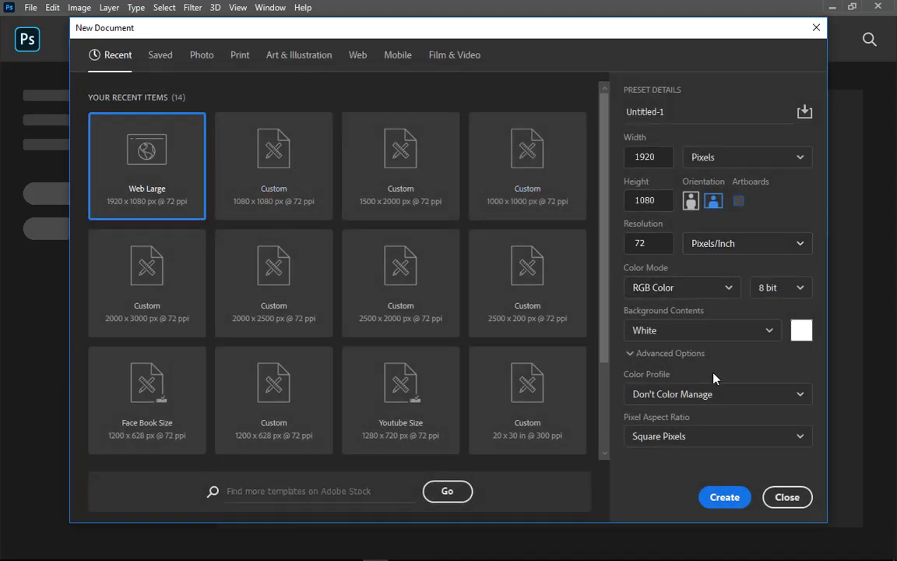
click(724, 499)
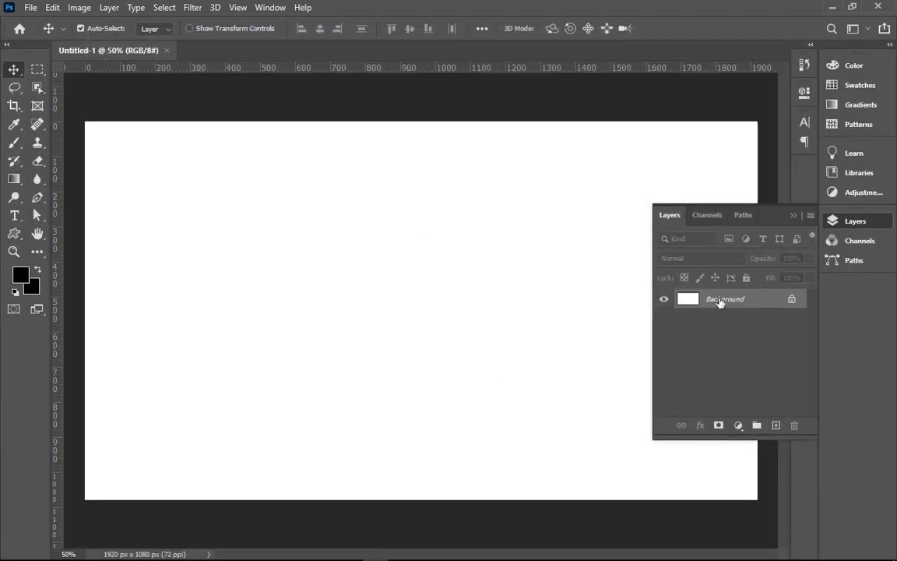
Convert the locked Background into a regular layer named Layer 0.
click(738, 426)
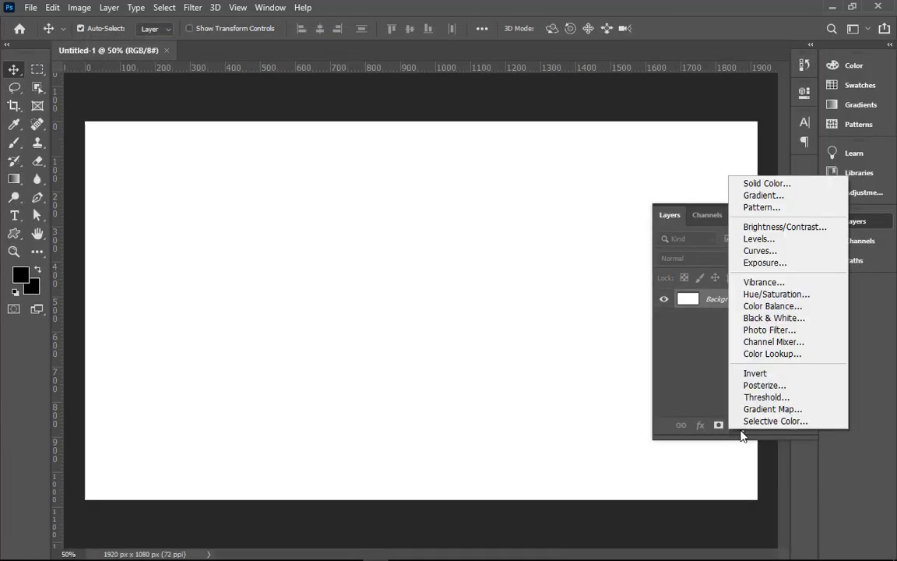
click(694, 357)
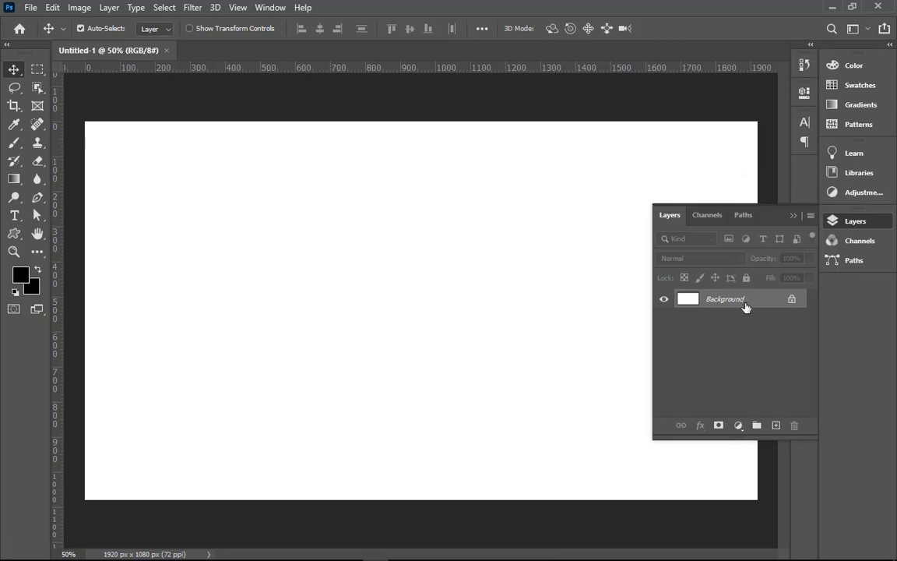
double_click(745, 306)
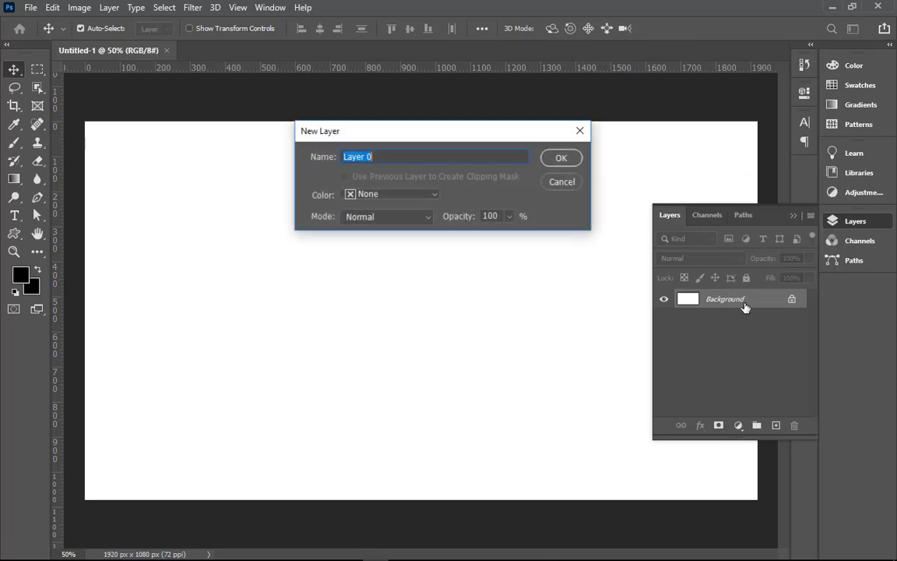
click(577, 156)
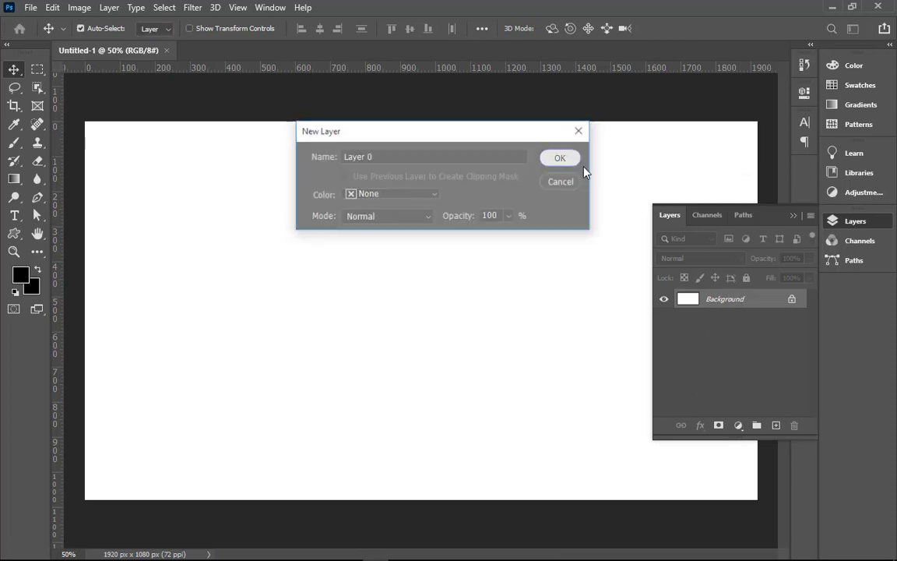
Add a Solid Color fill layer in black (000000) above Layer 0.
click(738, 425)
click(768, 186)
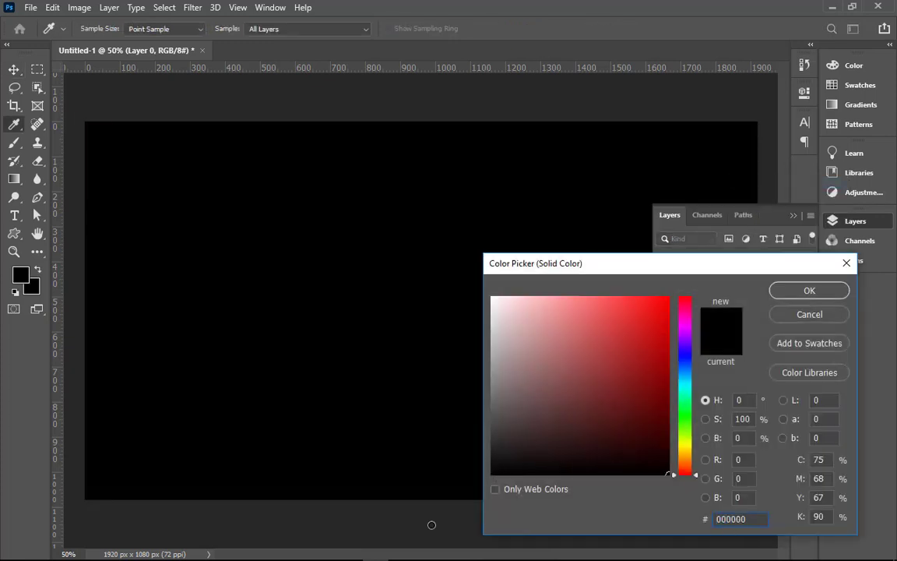
drag(431, 525, 321, 559)
click(810, 290)
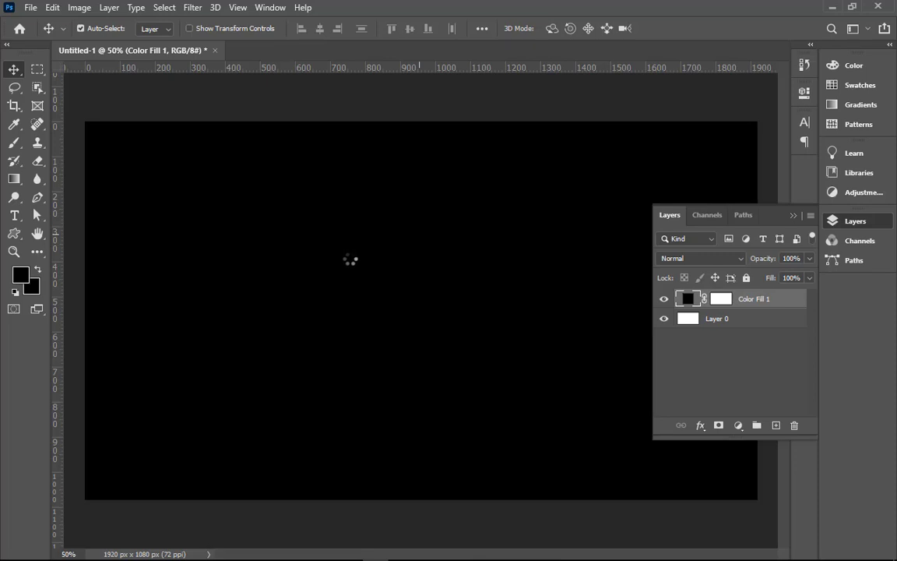
Add a white "Lorem Ipsum" placeholder text layer near the canvas centre and set its font size to 72 pt.
key(t)
click(348, 263)
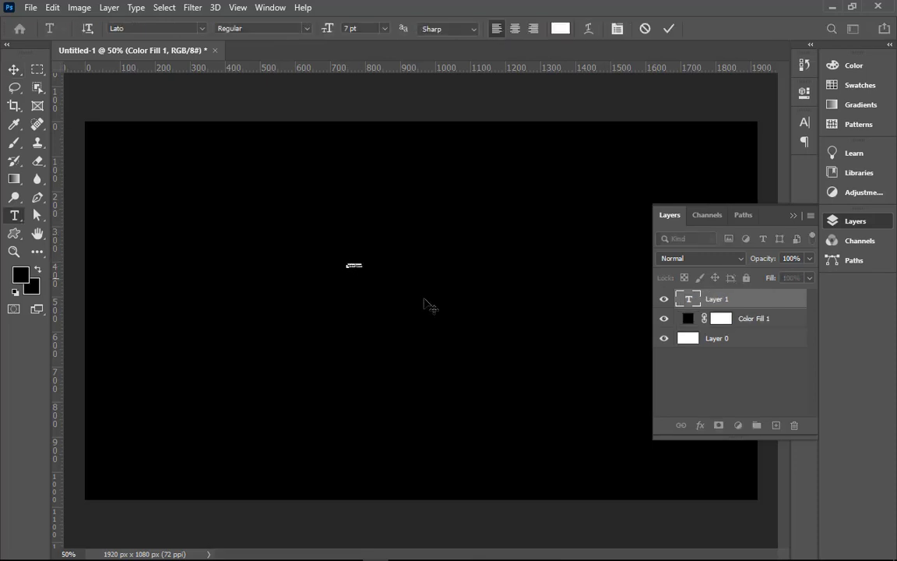
drag(332, 254, 376, 279)
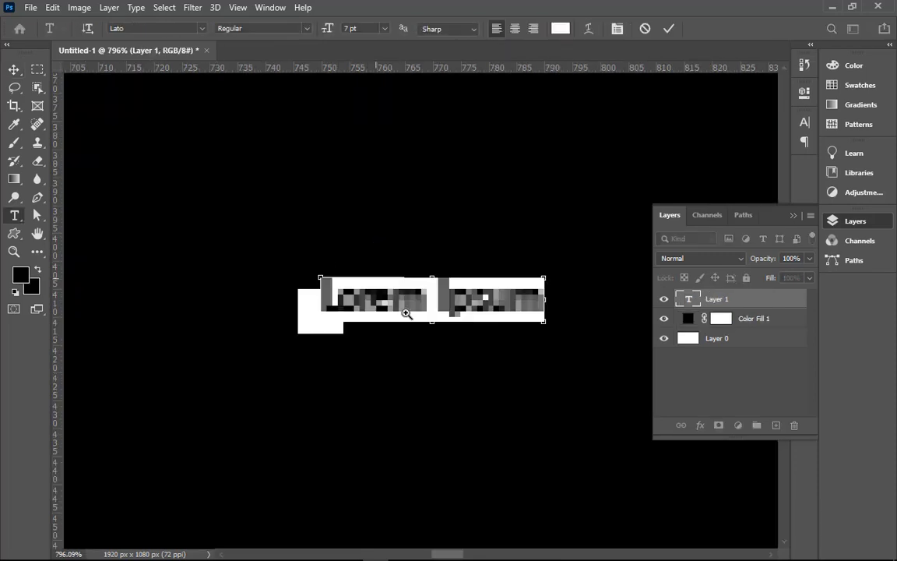
click(383, 29)
click(366, 207)
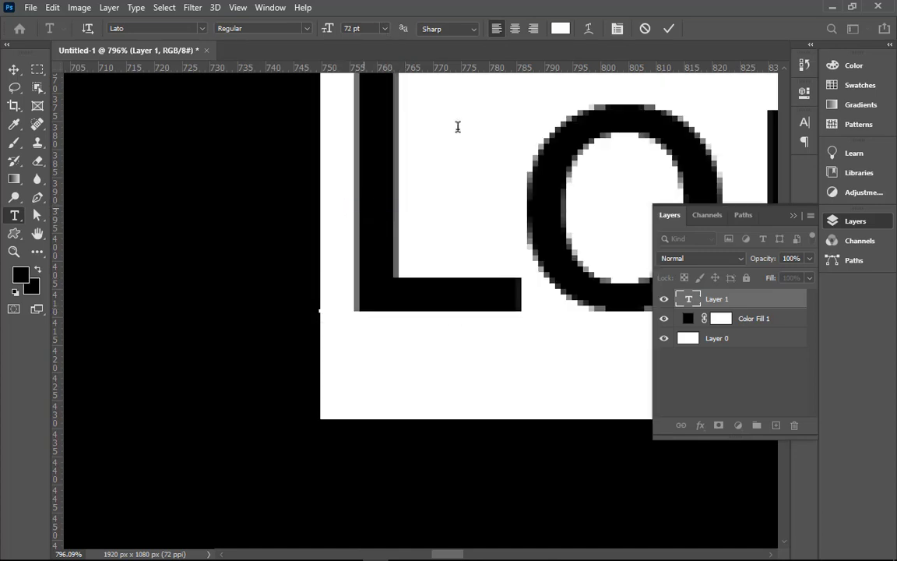
click(667, 29)
key(ctrl+0)
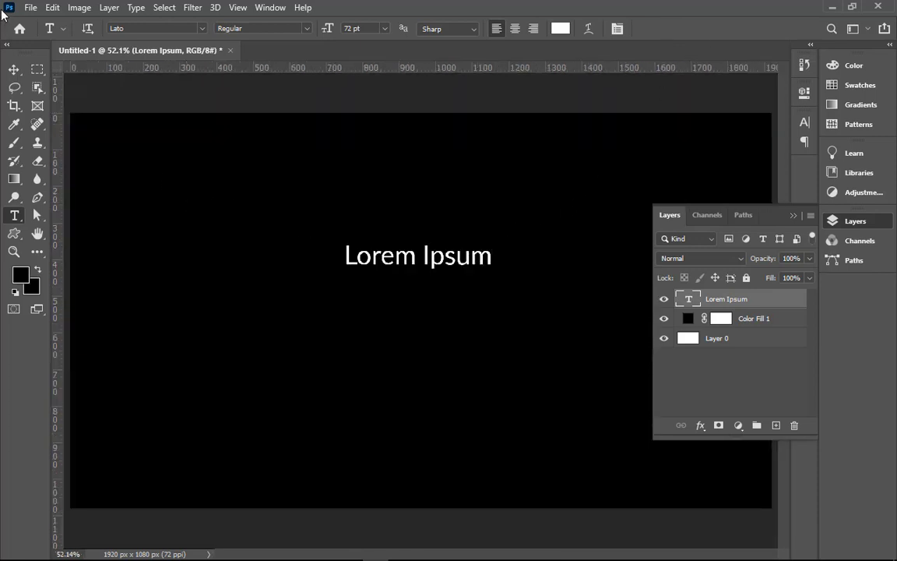
Replace the placeholder text with "&".
click(419, 254)
double_click(421, 256)
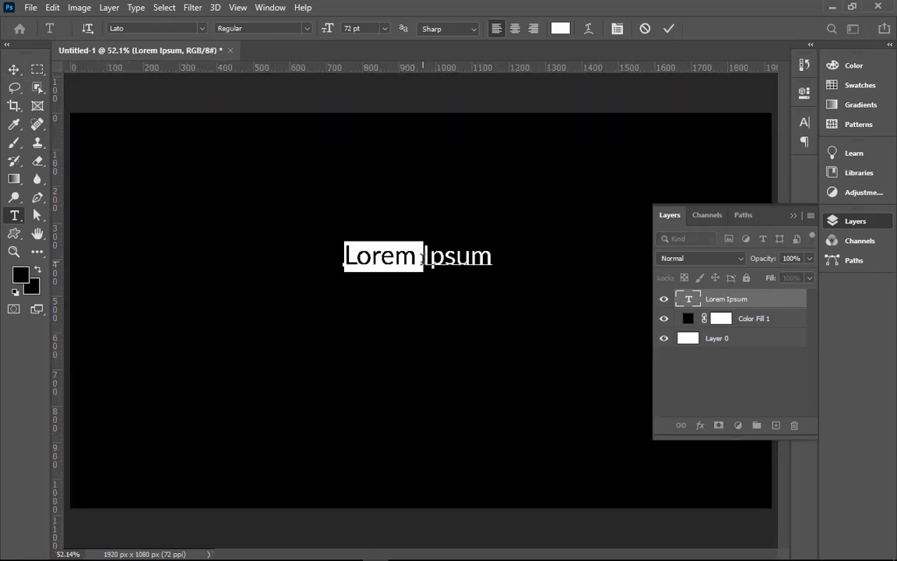
click(422, 259)
key(BackSpace)
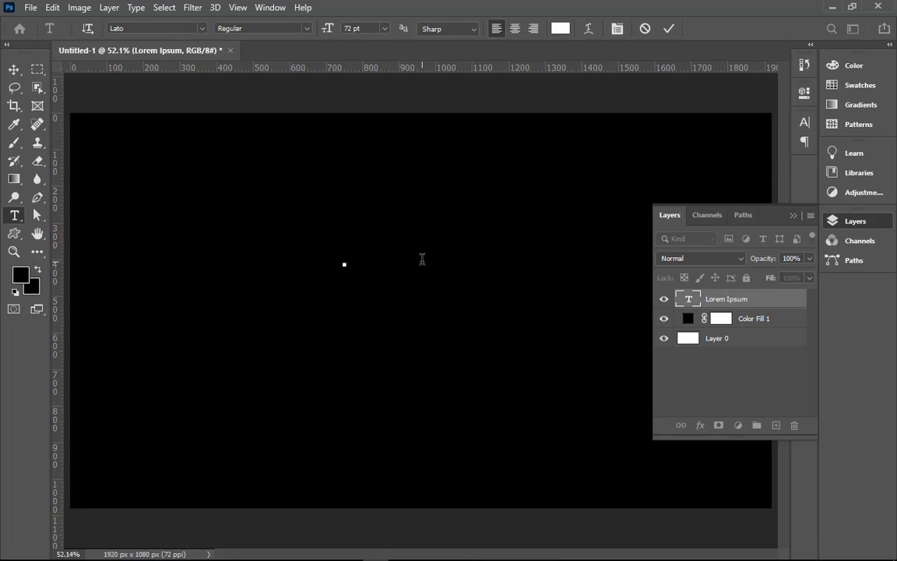
text(&)
click(669, 29)
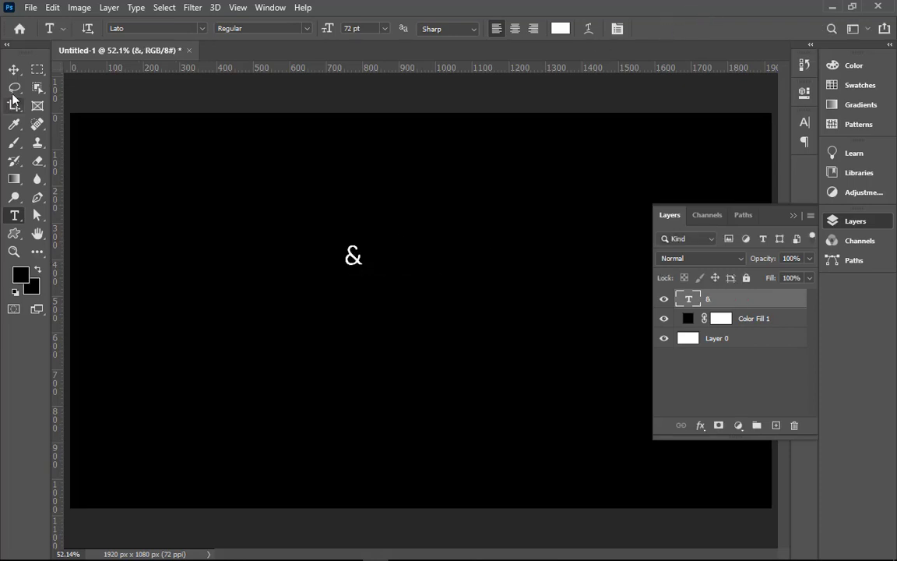
Free-transform the ampersand, enlarging it proportionally around the canvas centre until it fills most of the canvas height.
click(16, 71)
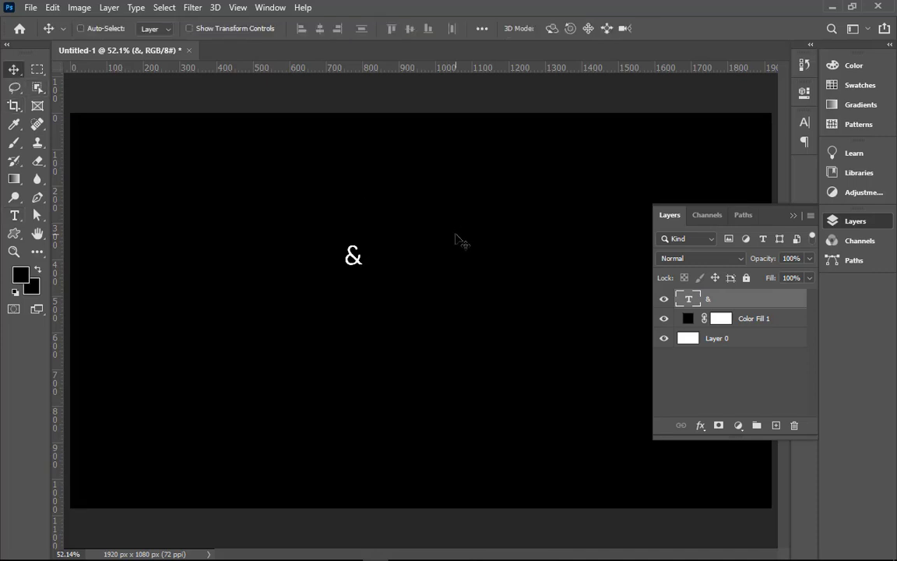
key(ctrl+t)
key(ctrl+minus)
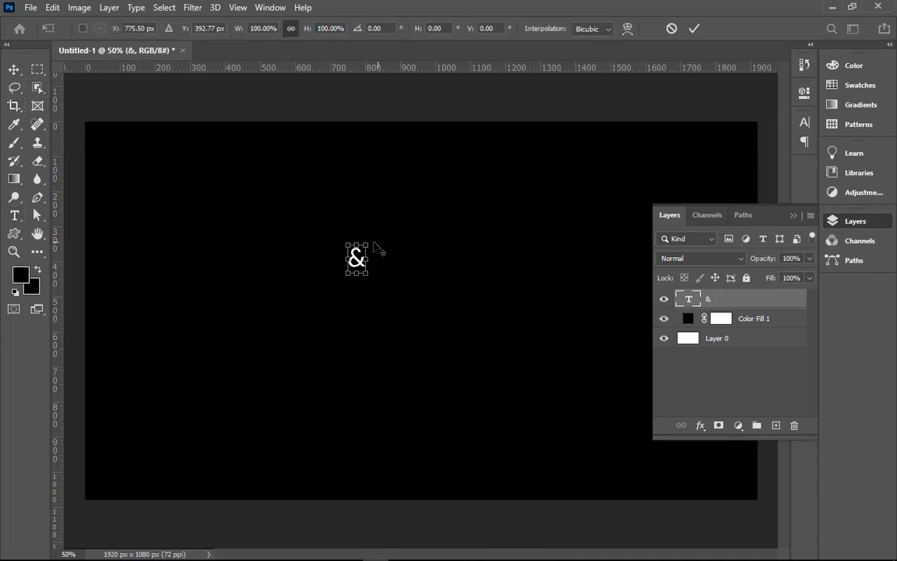
drag(369, 243, 545, 163)
drag(348, 264, 397, 325)
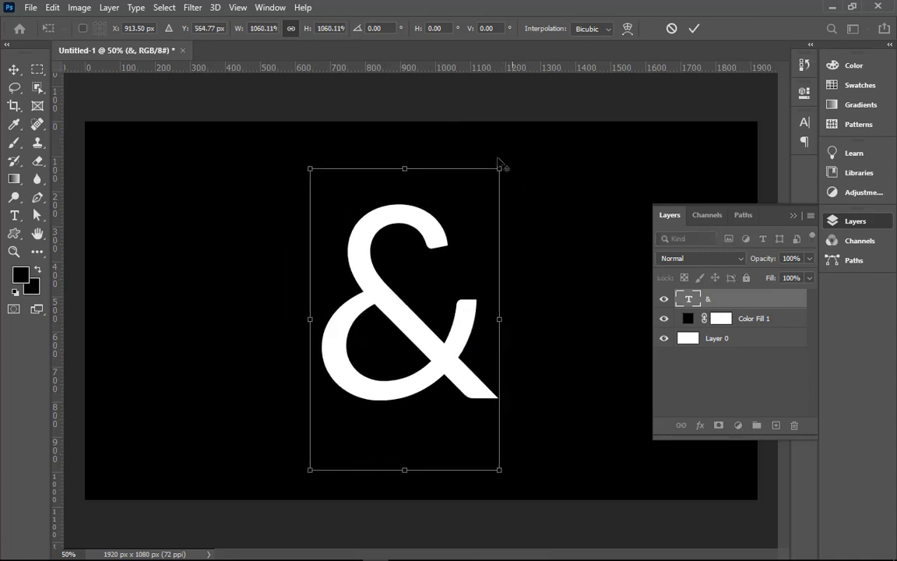
drag(496, 164, 617, 119)
click(693, 29)
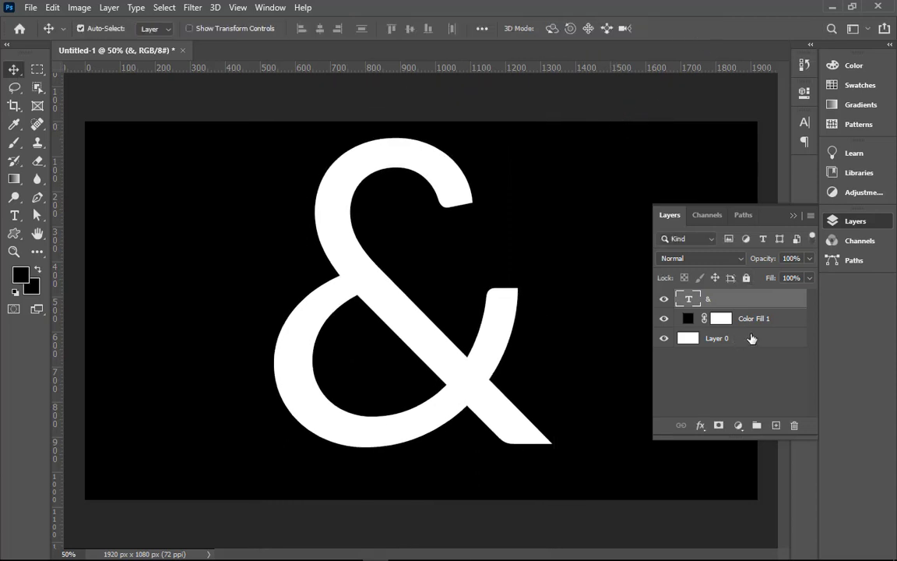
Align the horizontal and vertical centres of the ampersand, Color Fill 1 and Layer 0.
ctrl+click(780, 340)
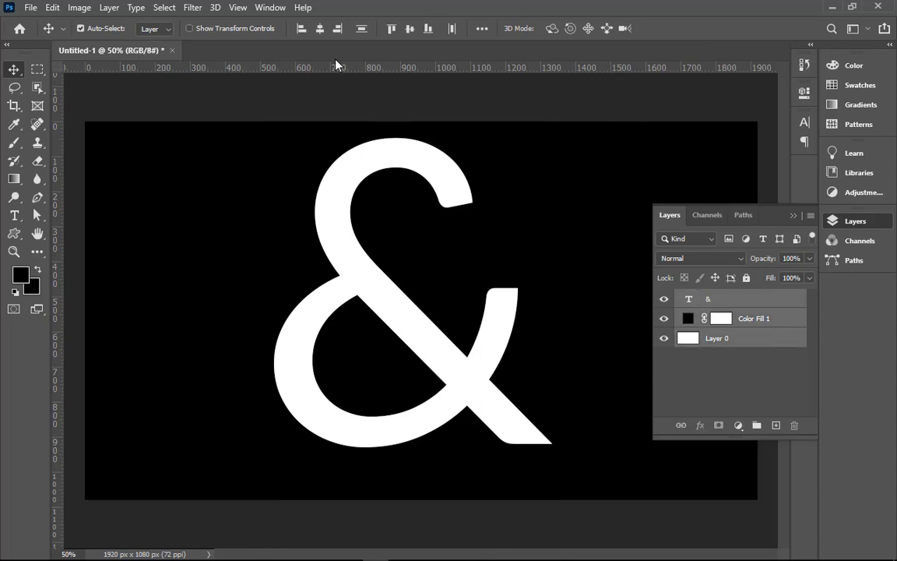
click(319, 29)
click(410, 28)
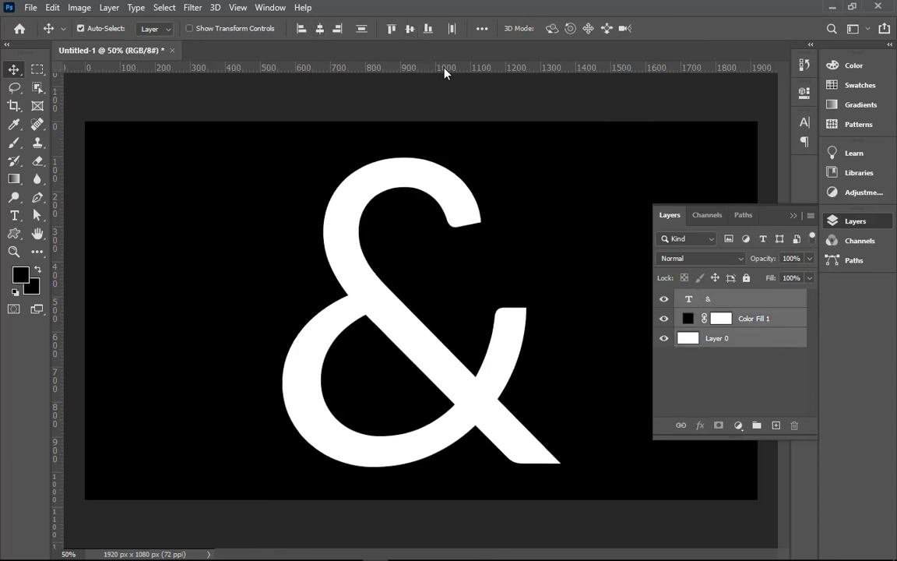
Scale the ampersand down to about 90% and reposition its transform box at the canvas's horizontal centre.
key(ctrl+minus)
key(ctrl+minus)
click(734, 350)
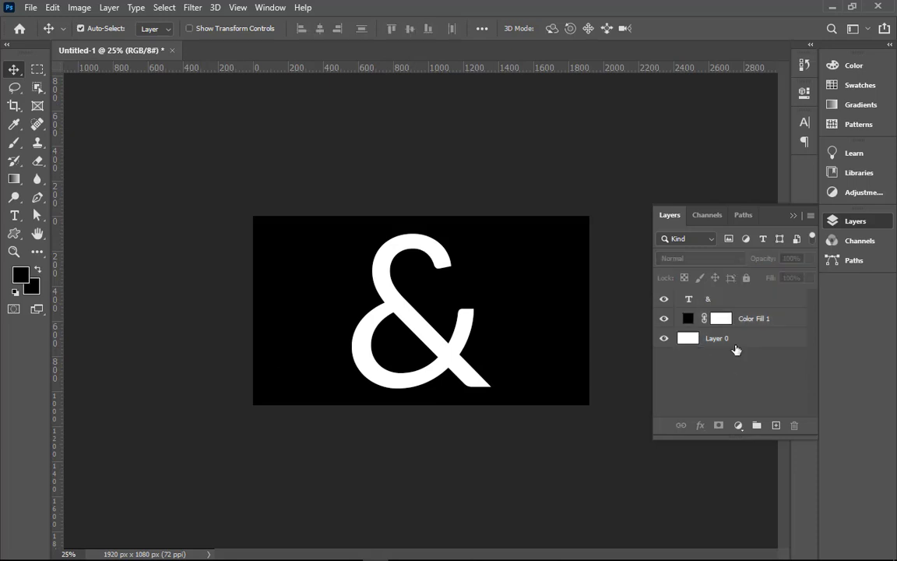
click(733, 304)
key(ctrl+t)
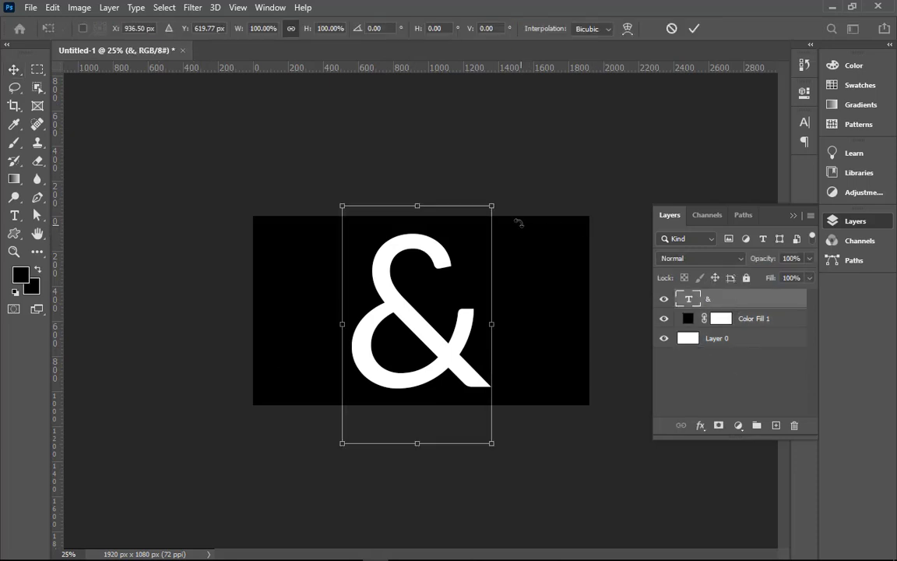
drag(492, 206, 488, 220)
drag(418, 364, 422, 358)
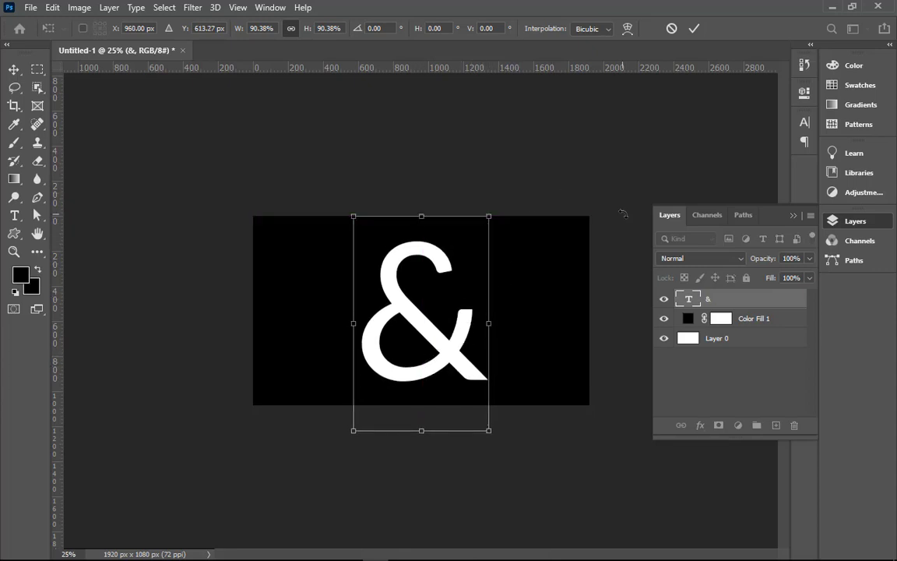
Align the ampersand's horizontal centre with Color Fill 1 and Layer 0.
shift+click(762, 322)
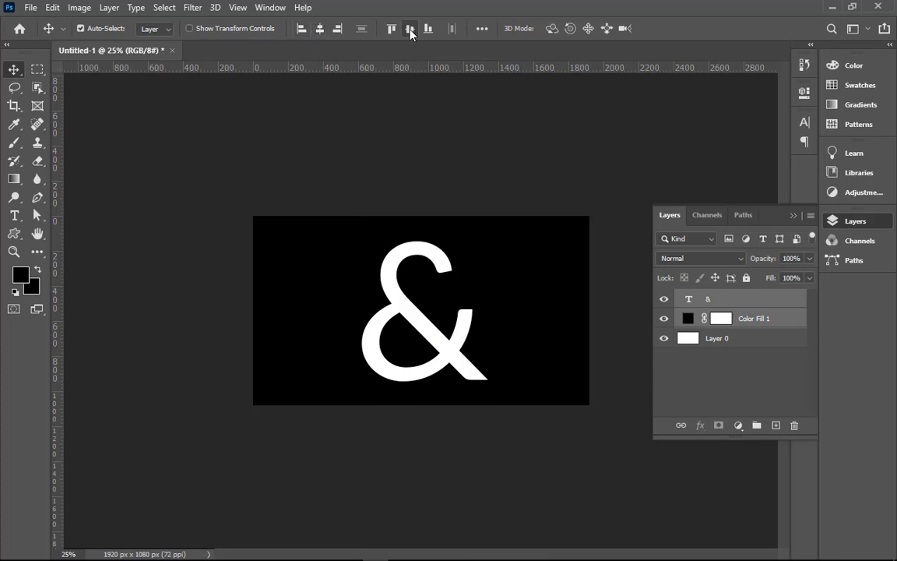
shift+click(744, 336)
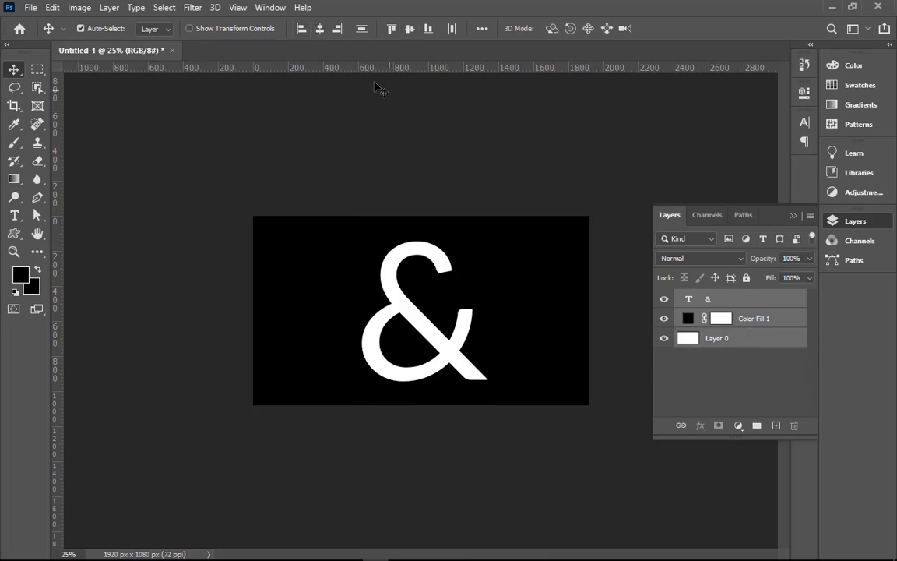
click(319, 28)
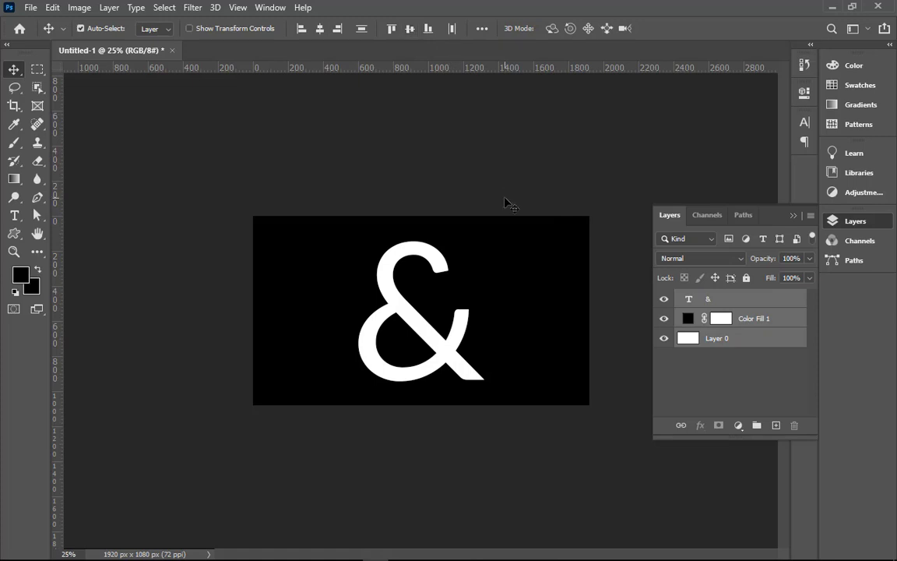
key(ctrl+0)
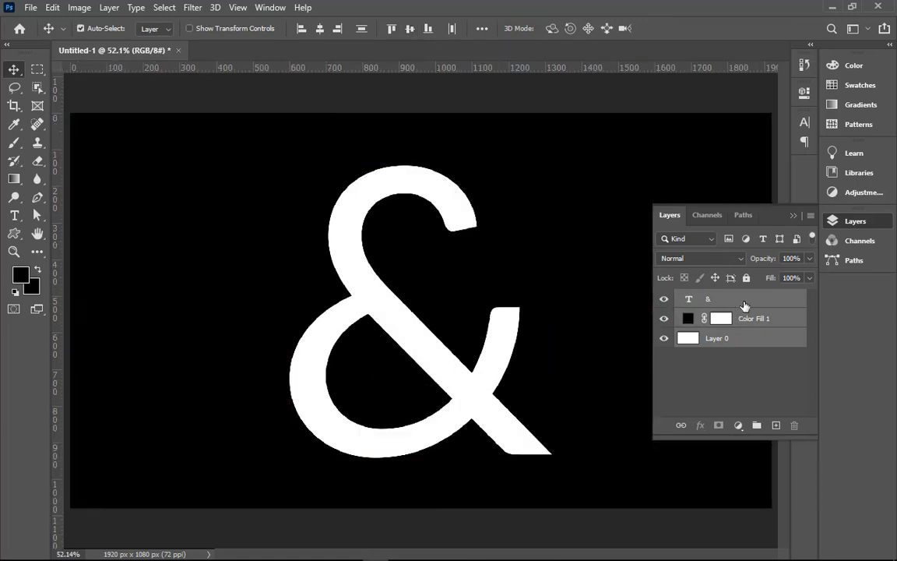
Set the ampersand text layer's blending mode to Dissolve.
click(700, 301)
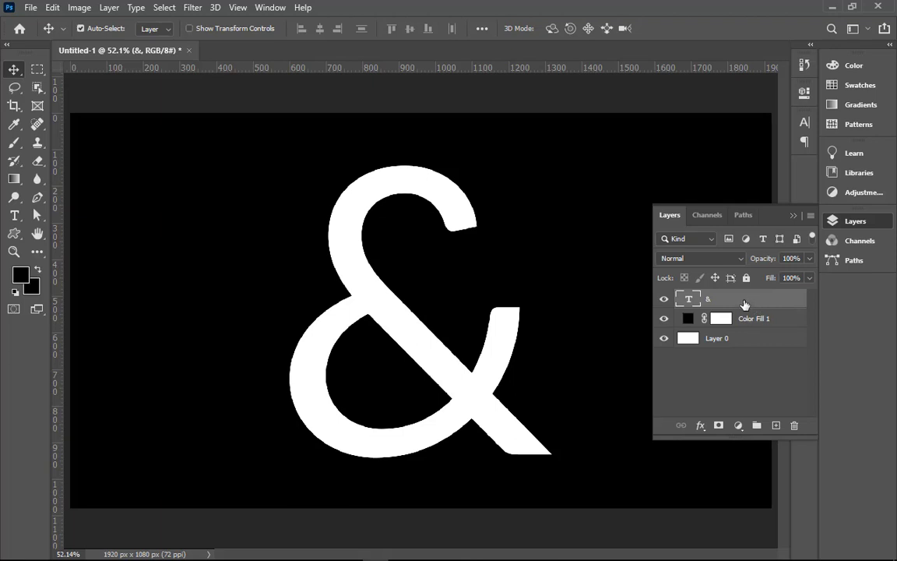
click(717, 262)
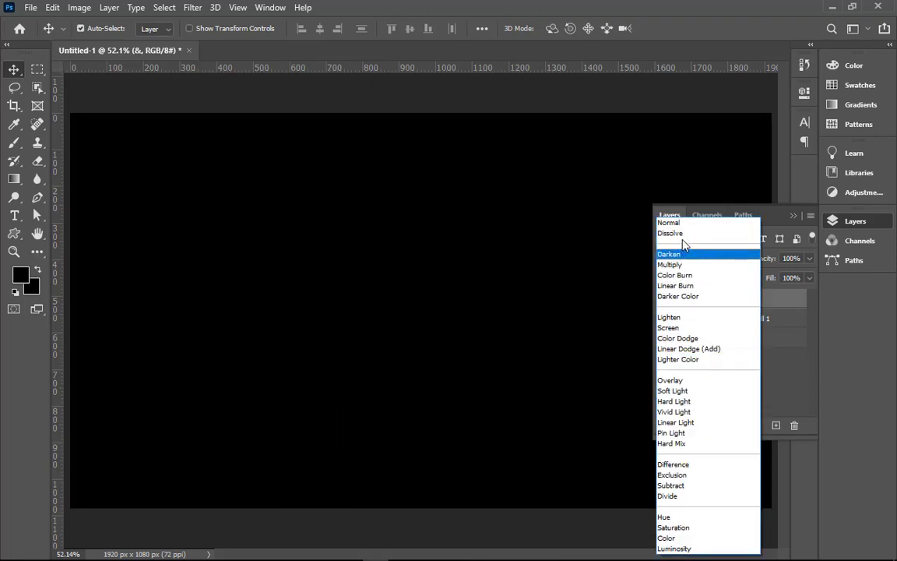
click(683, 234)
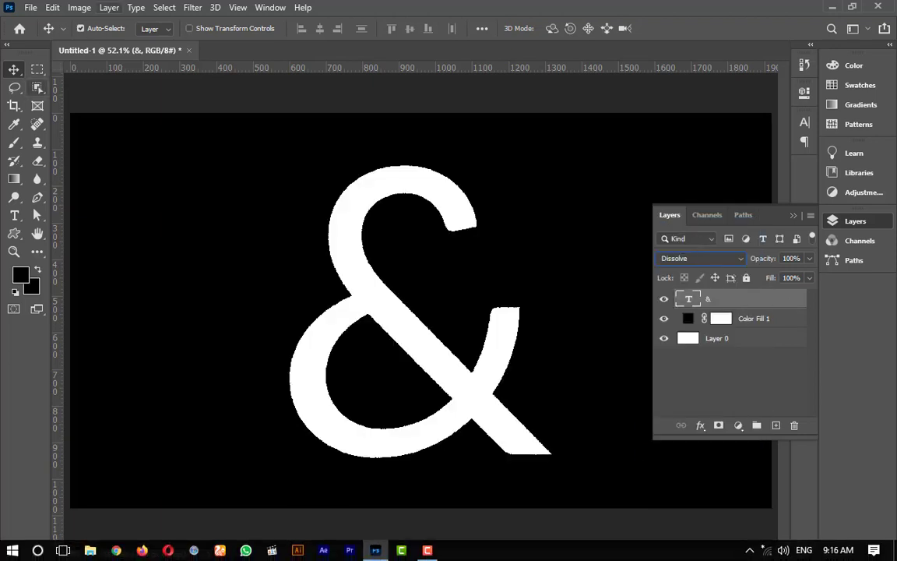
Start a Field Blur on the ampersand converted to a smart object and move its blur pin to the upper curve's end.
click(192, 8)
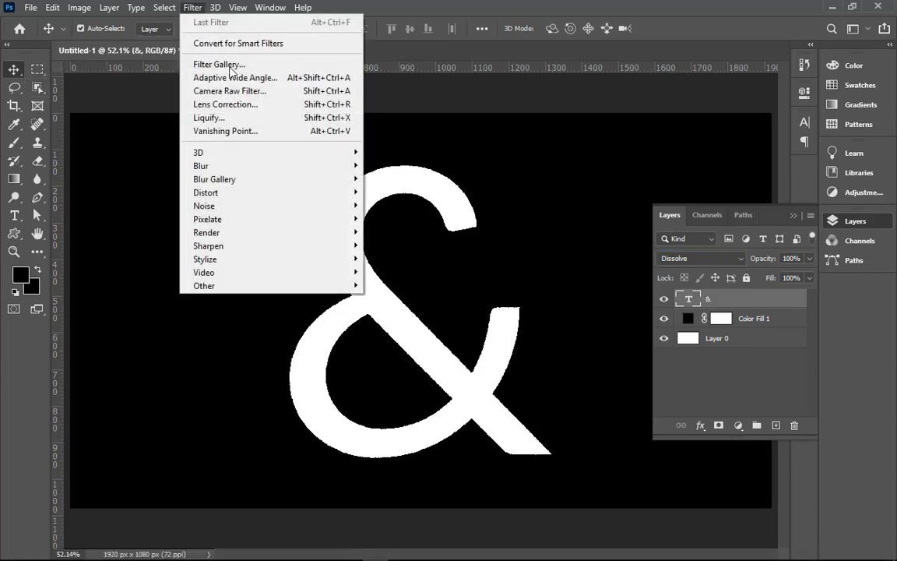
mouse_move(285, 170)
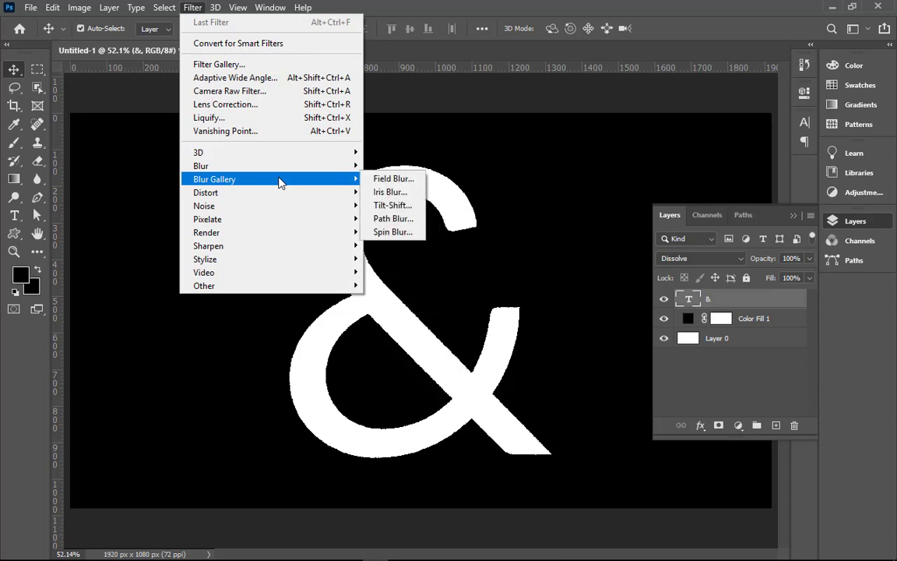
click(377, 178)
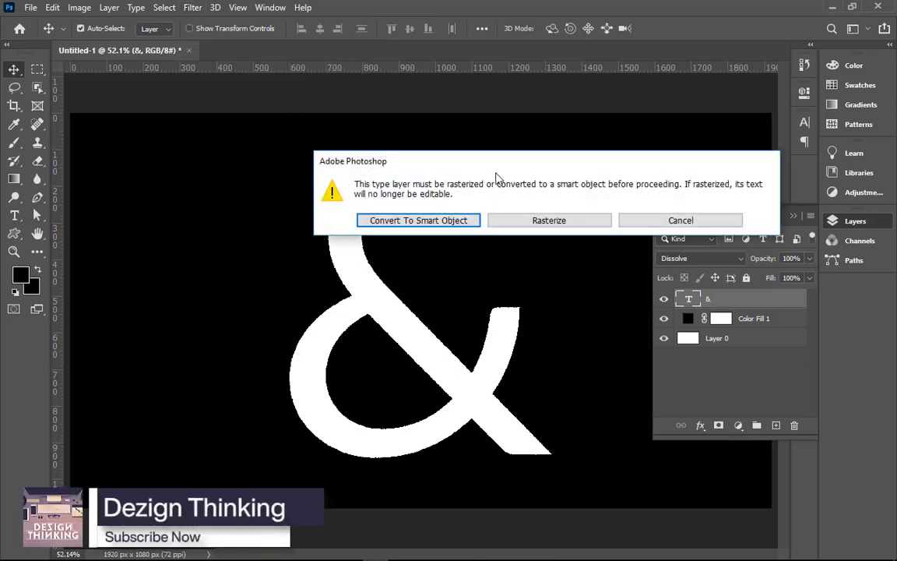
click(458, 221)
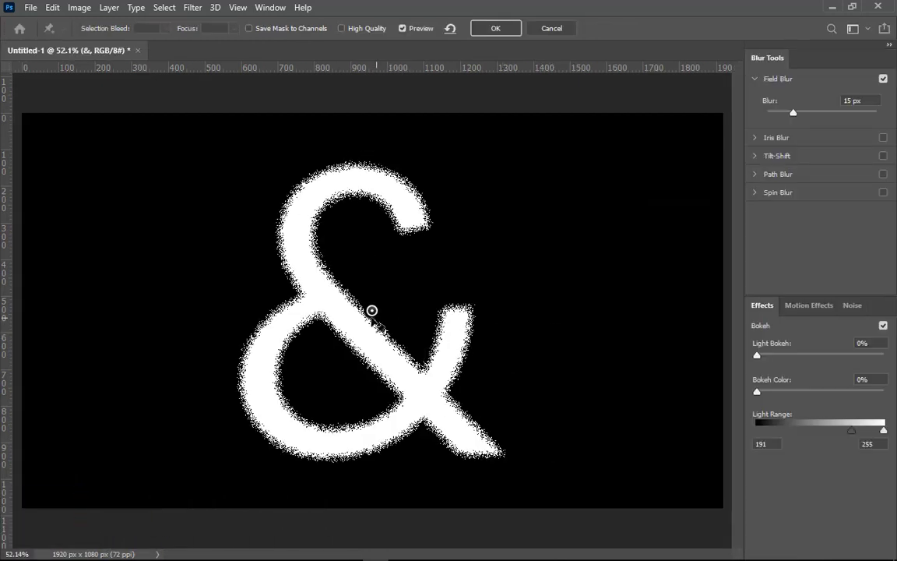
drag(372, 311, 413, 209)
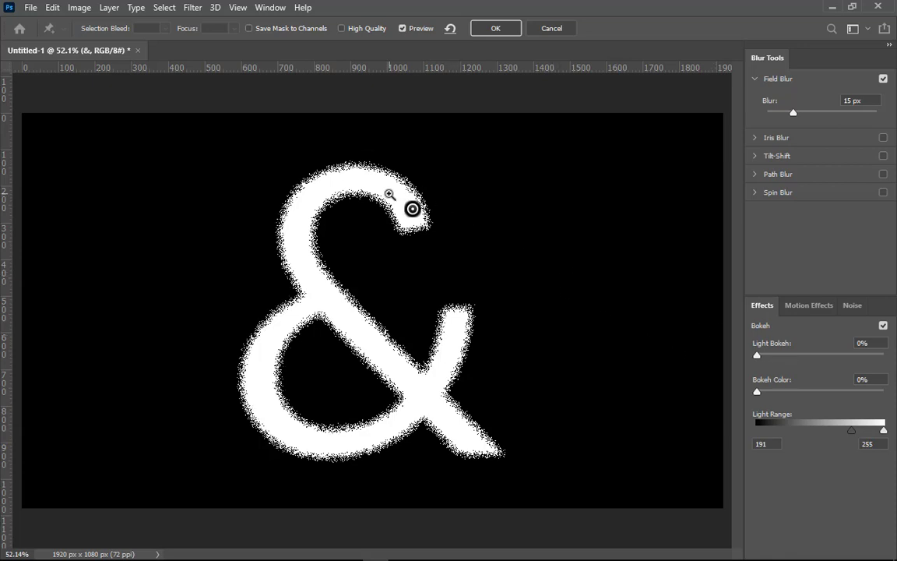
Set the pin's blur to 7 px, Light Bokeh to 25%, Bokeh Color to 2% and the Light Range to 87–237.
drag(387, 190, 439, 238)
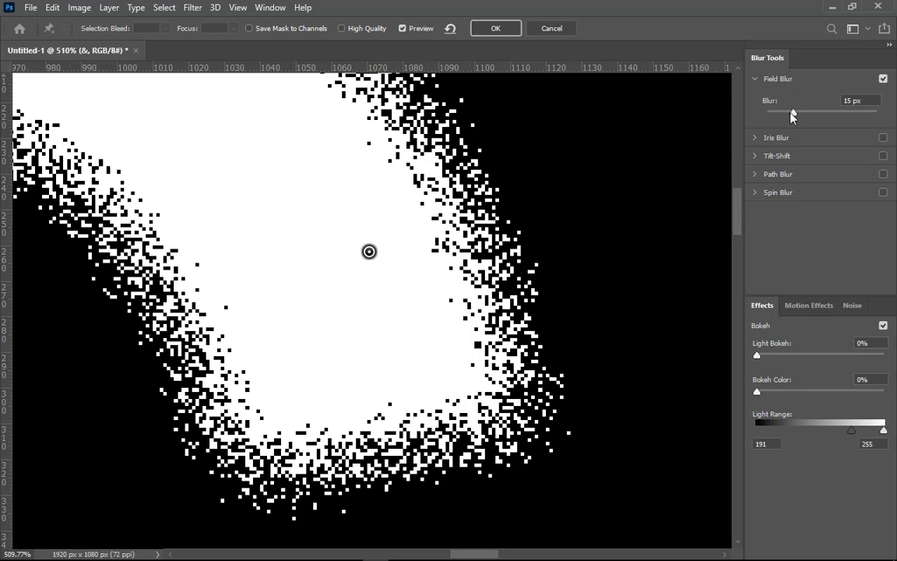
mouse_move(792, 114)
mouse_down()
mouse_move(810, 115)
mouse_move(782, 116)
mouse_up()
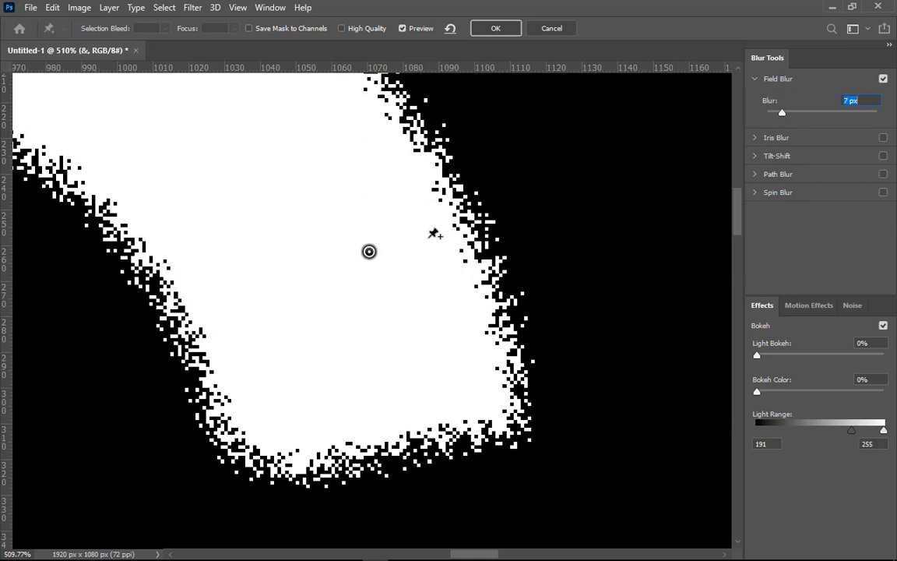
drag(758, 357, 789, 357)
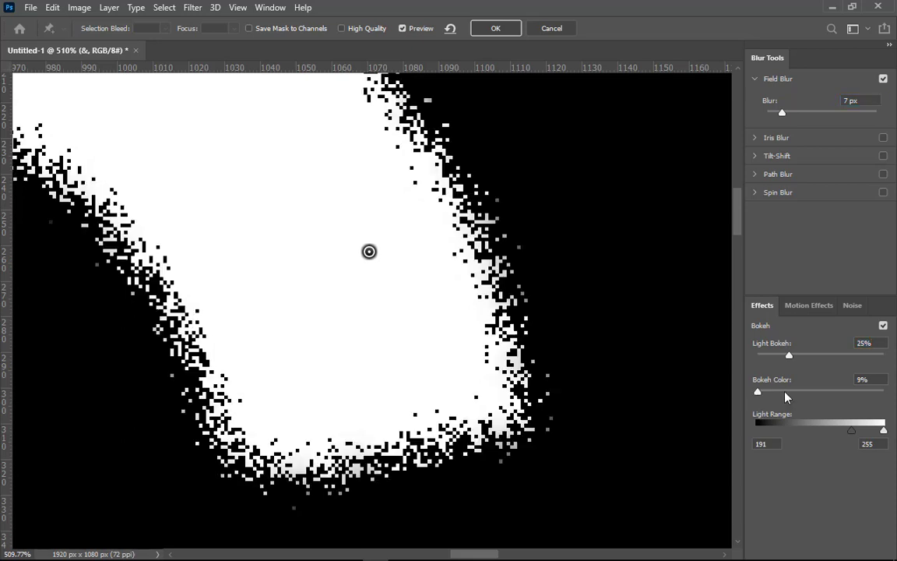
mouse_move(757, 392)
mouse_down()
mouse_move(781, 394)
mouse_move(753, 394)
mouse_move(764, 394)
mouse_up()
drag(853, 431, 758, 434)
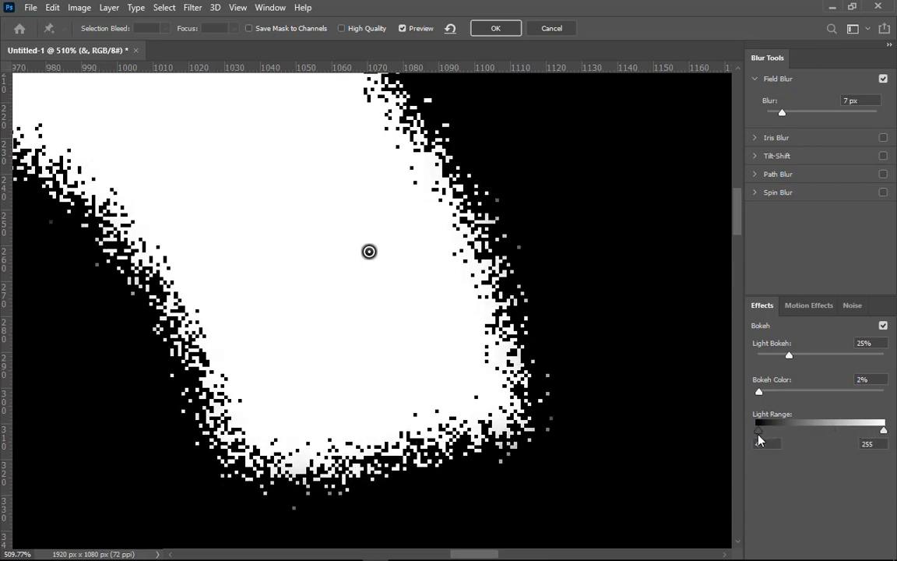
drag(883, 431, 876, 432)
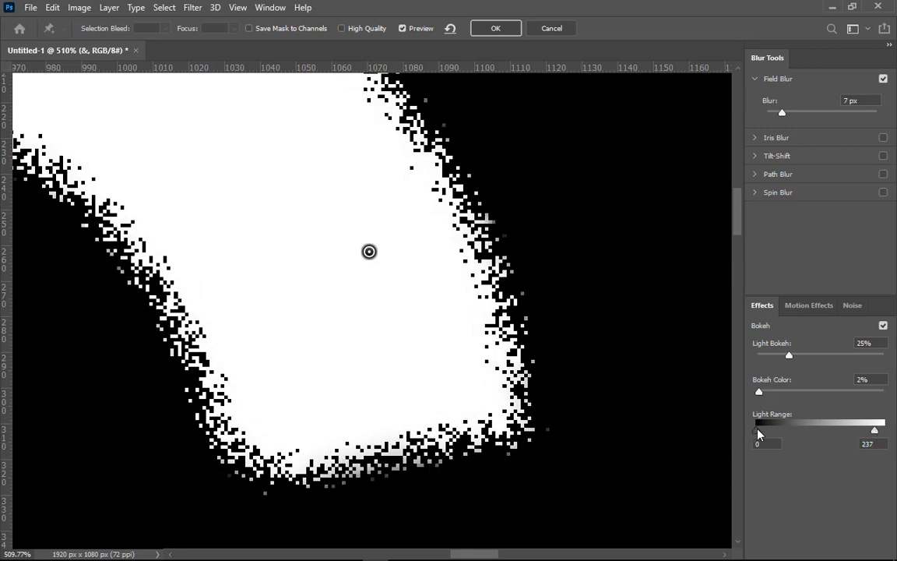
drag(759, 430, 802, 429)
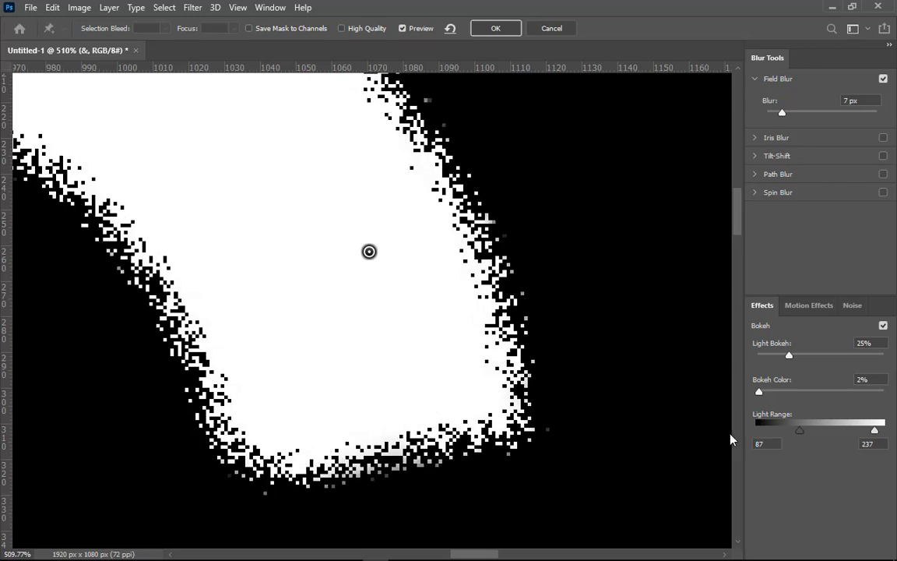
Set the blur of the pin on the upper curve's end to 10 px.
key(ctrl+minus)
key(ctrl+minus)
key(ctrl+minus)
key(ctrl+minus)
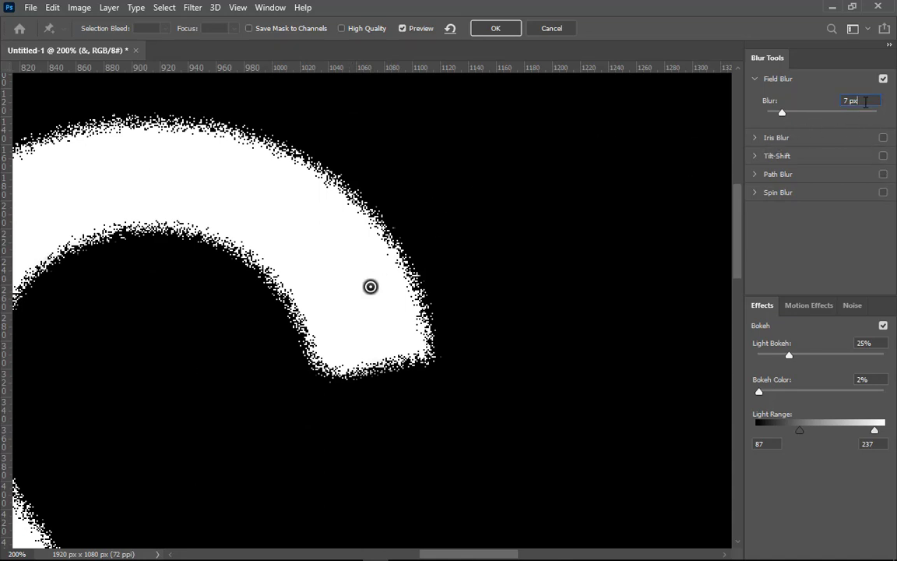
text(10)
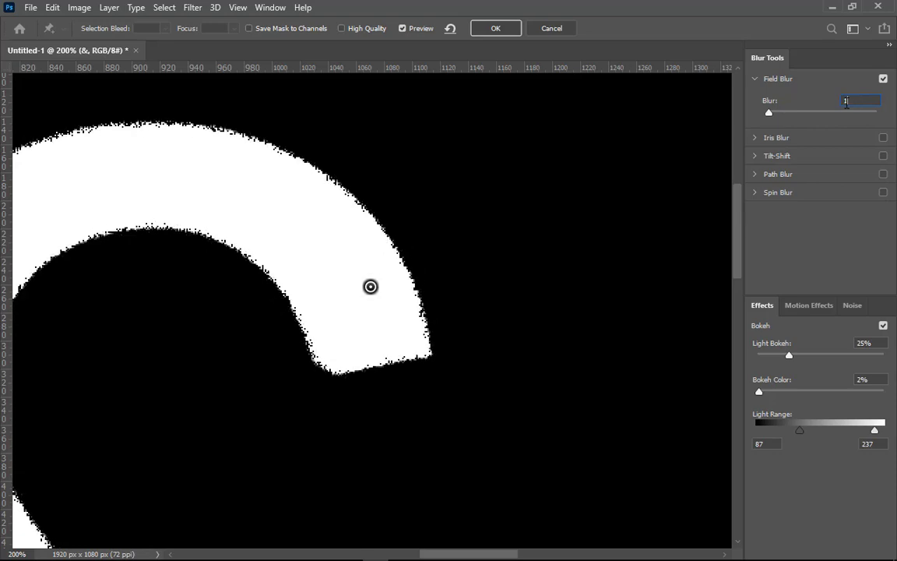
Add a second blur pin on the ampersand's lower-left curve and move it just outside the outline.
key(ctrl+minus)
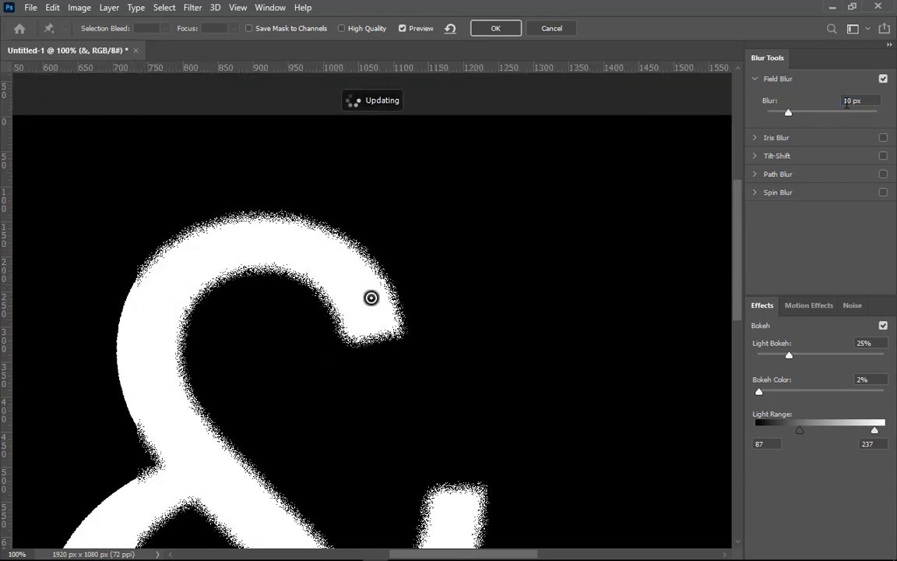
key(ctrl+0)
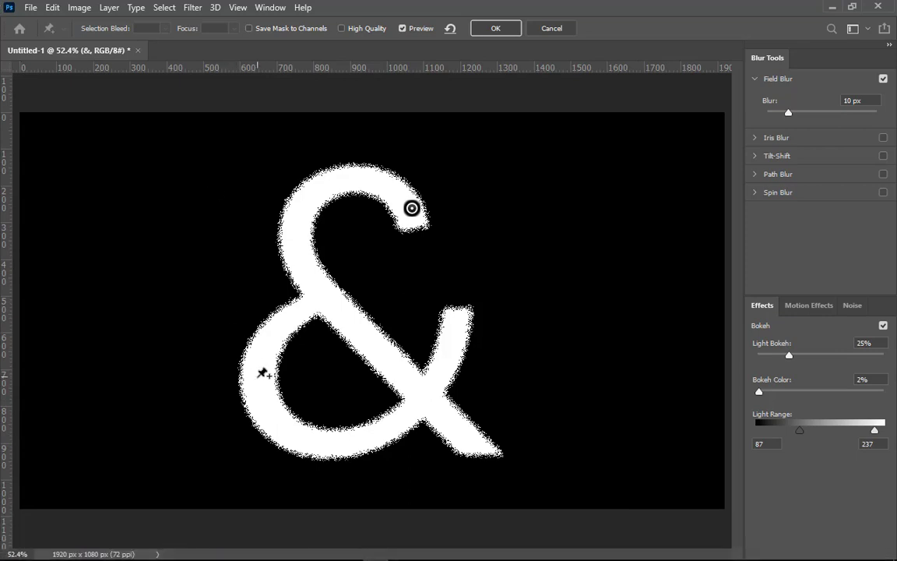
click(267, 427)
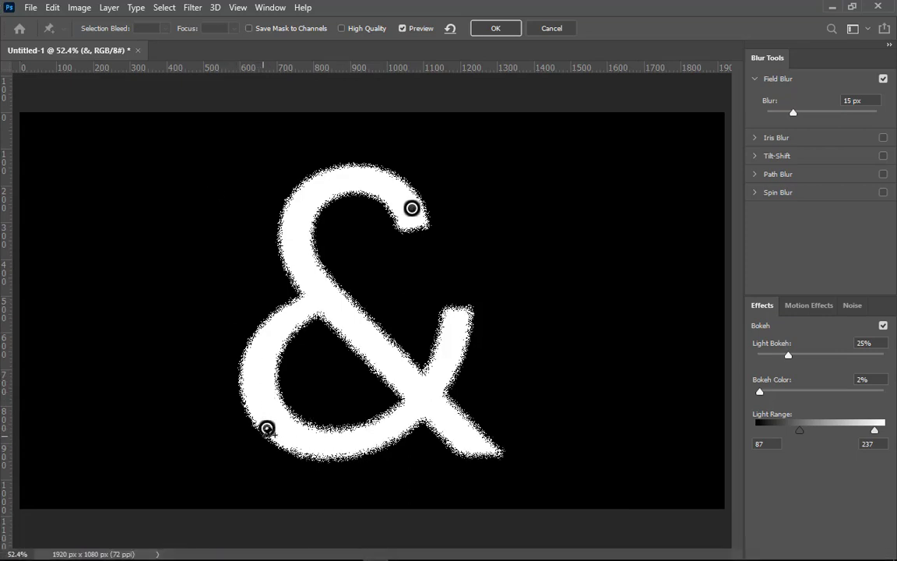
drag(267, 427, 260, 458)
Set Light Bokeh and Bokeh Color to 0% and the dark end of the Light Range to 0.
key(ctrl+space)
drag(190, 325, 381, 499)
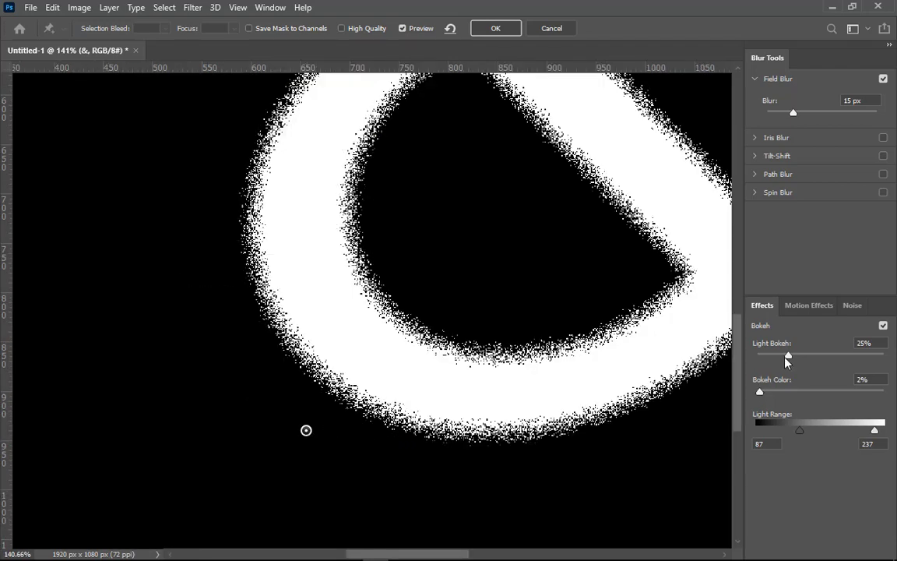
click(752, 356)
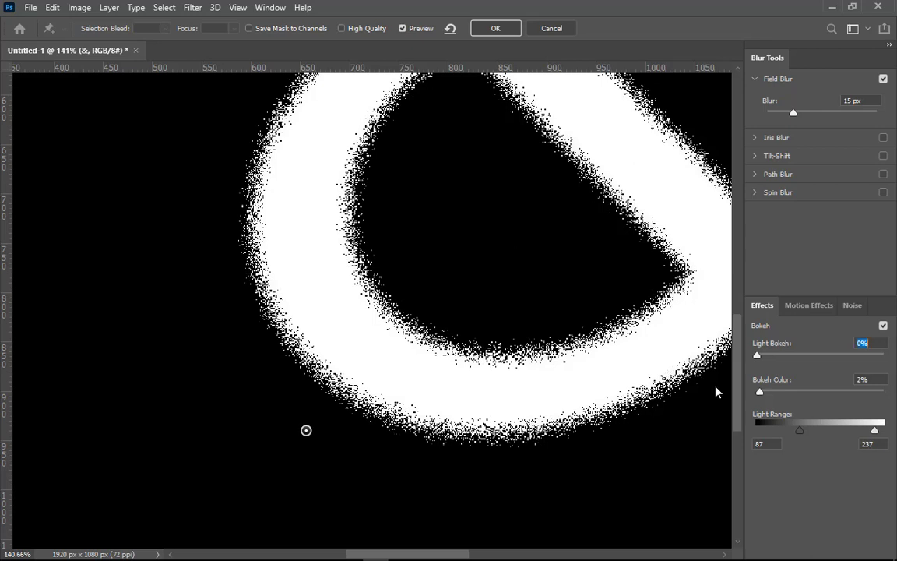
drag(875, 401, 695, 401)
drag(804, 425, 684, 424)
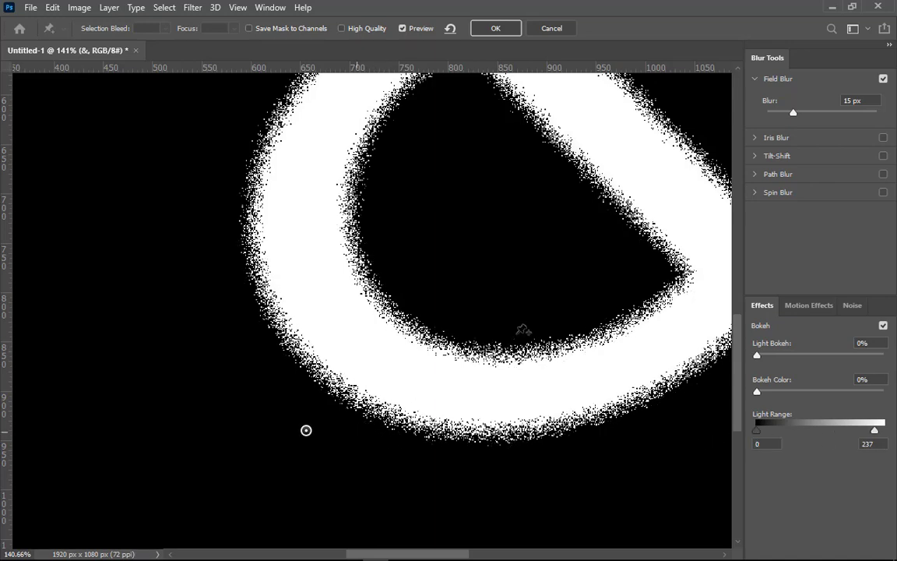
Move the 10 px pin outside the ampersand's upper-right curve and add a new blur pin on that curve's end.
key(ctrl+minus)
key(ctrl+minus)
key(ctrl+minus)
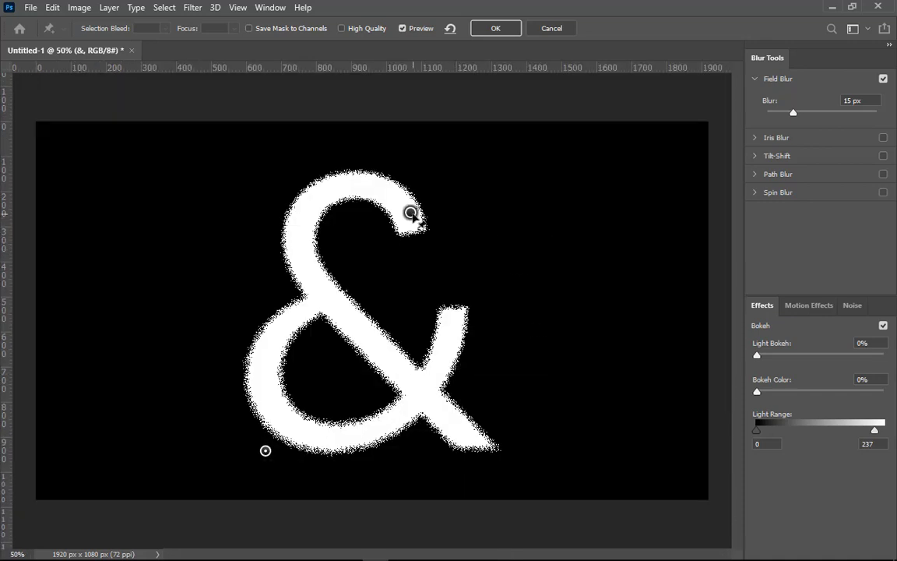
drag(412, 212, 458, 178)
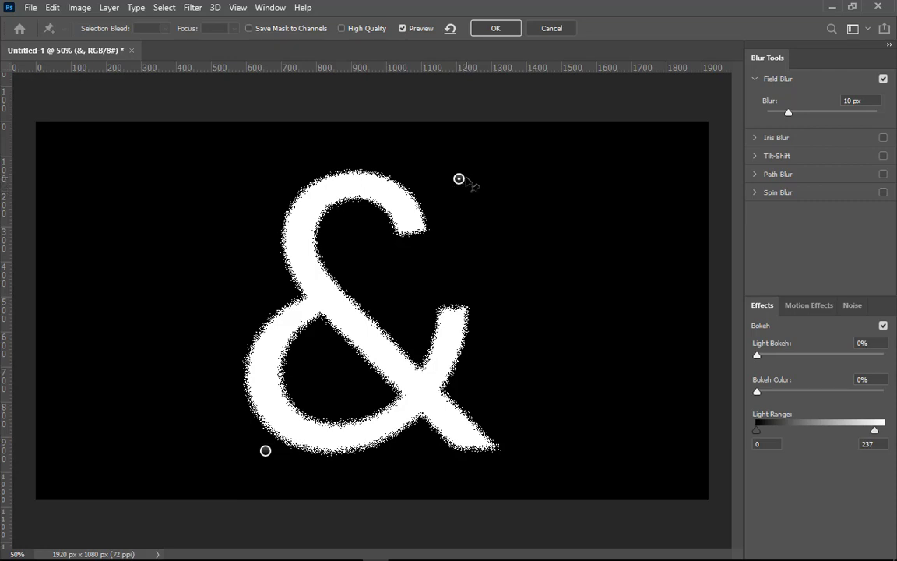
click(408, 218)
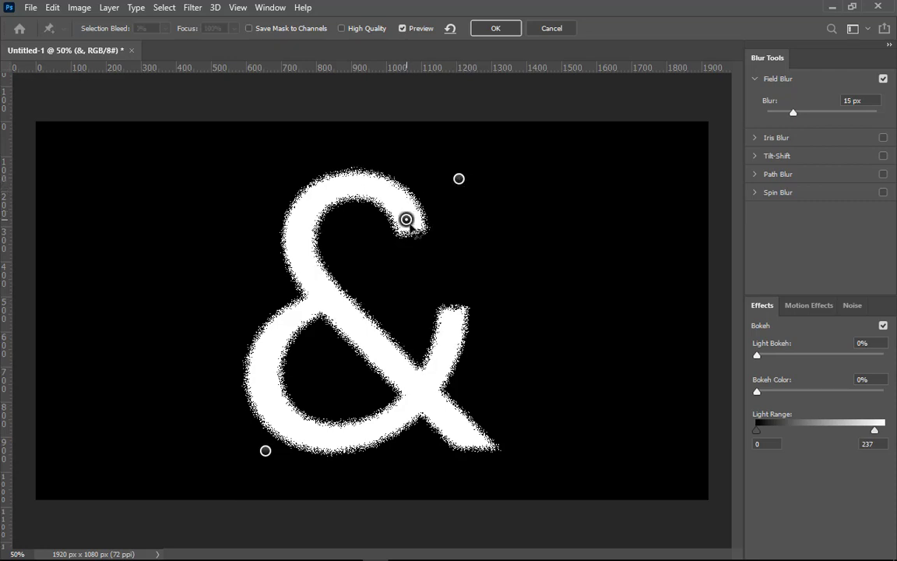
mouse_move(408, 218)
mouse_down()
mouse_move(374, 204)
mouse_move(385, 195)
mouse_move(374, 193)
mouse_move(397, 235)
mouse_move(407, 220)
mouse_up()
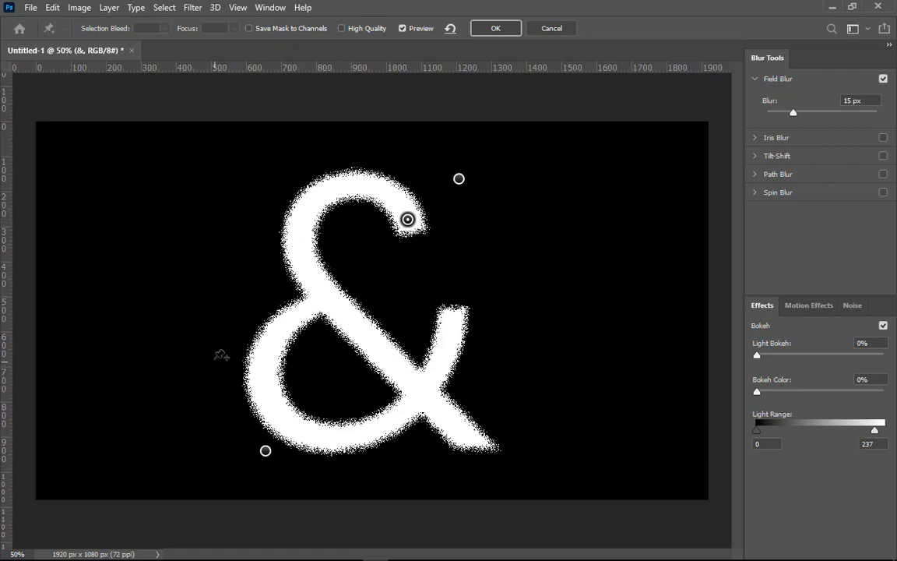
Add a blur pin beside the lower bowl's left edge and move the existing lower-left pin further away from the ampersand.
click(215, 343)
drag(265, 450, 256, 472)
drag(211, 347, 206, 405)
mouse_move(261, 466)
mouse_down()
mouse_move(240, 487)
mouse_move(246, 469)
mouse_up()
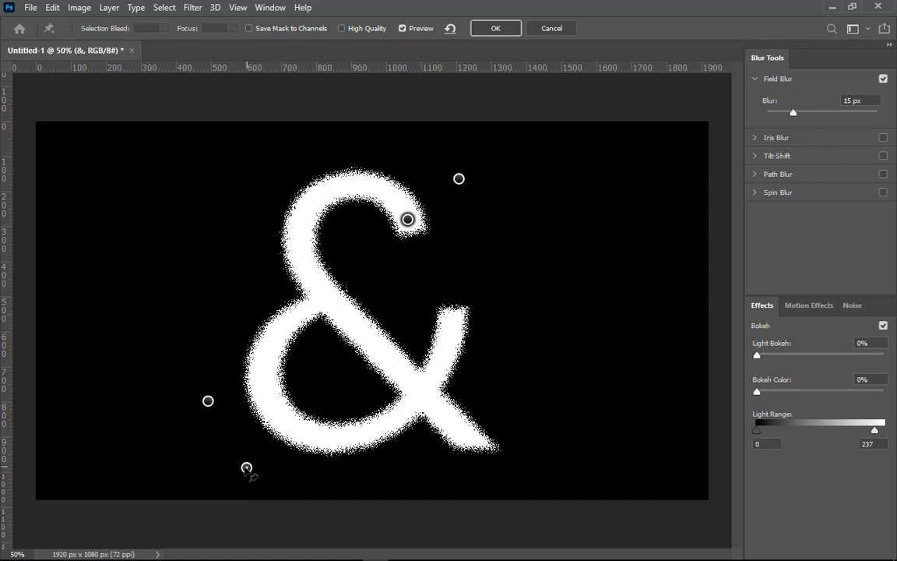
Add blur pins below the ampersand and to its right, placing the right one beside the lower part of the right arm.
click(371, 477)
click(557, 334)
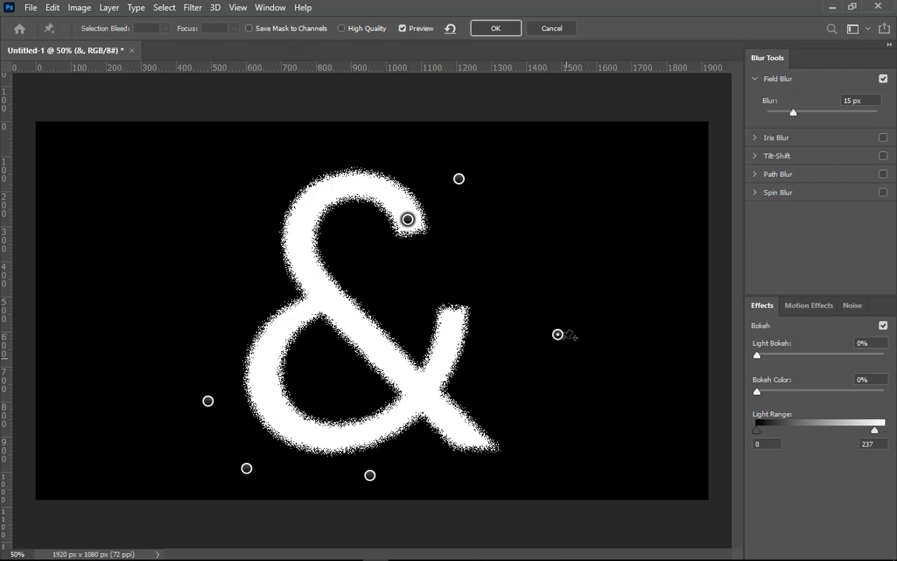
drag(558, 335, 517, 369)
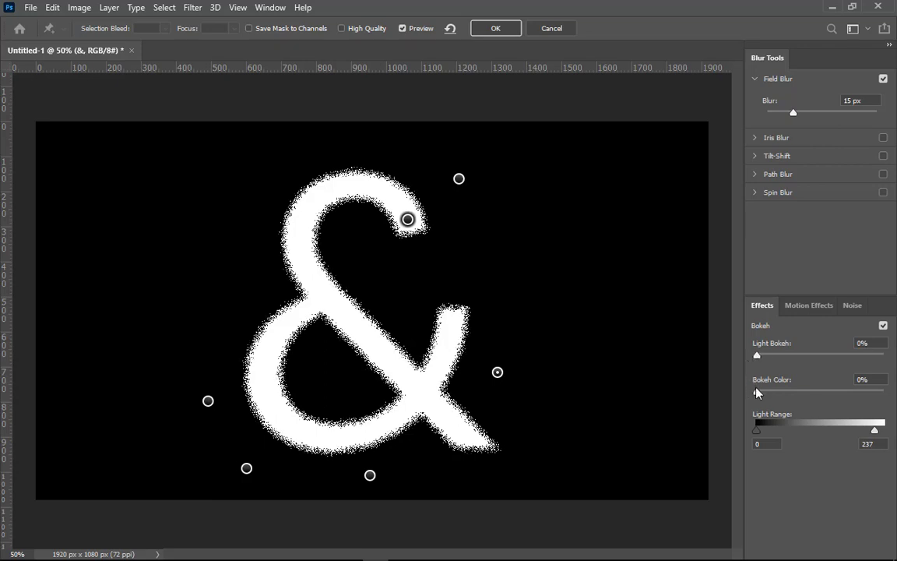
Set Bokeh Color to 44% and Light Bokeh to 33%, shifting the pin below the ampersand slightly towards its right leg.
drag(758, 392, 813, 393)
drag(370, 475, 377, 471)
drag(757, 355, 798, 364)
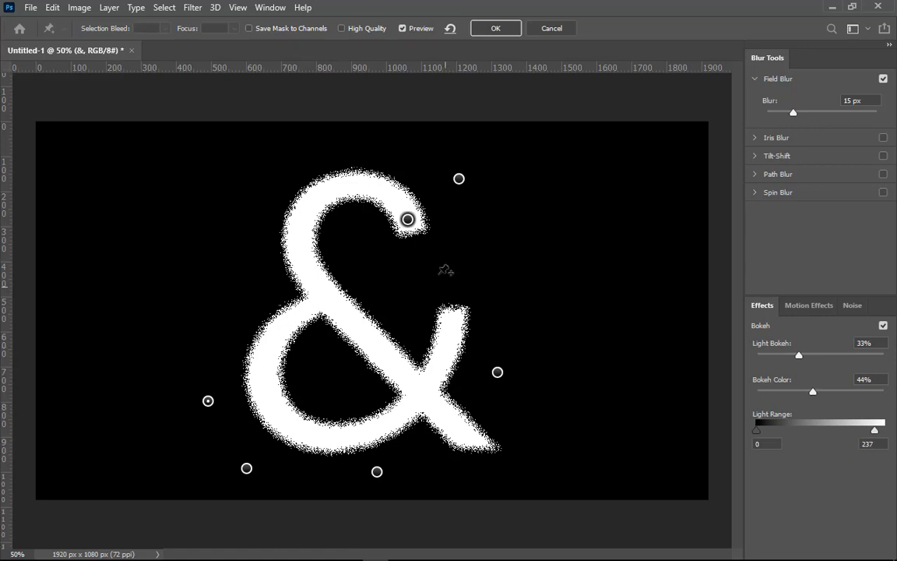
Move the pin on the upper curve's end outside the upper-left curve and bring the 10 px pin closer to the upper-right curve.
drag(408, 221, 309, 199)
click(458, 178)
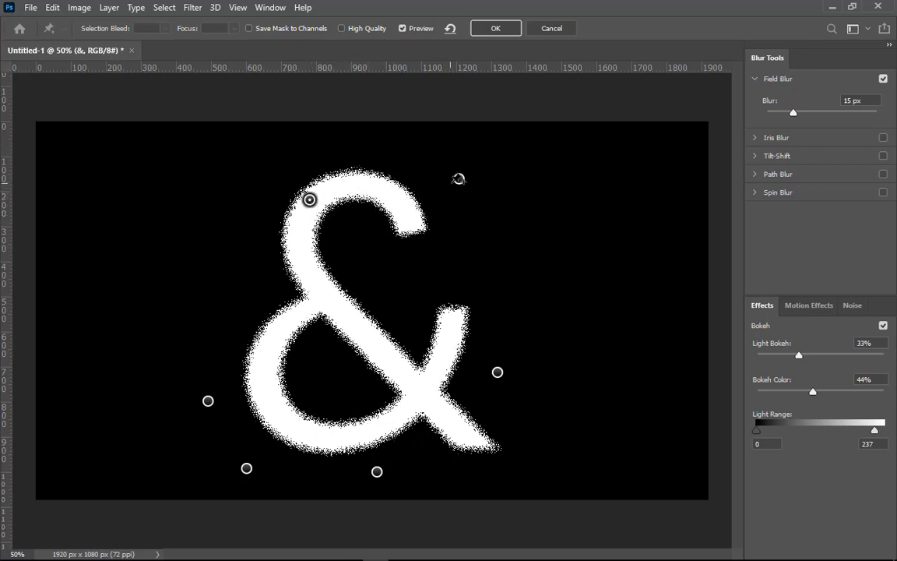
mouse_move(442, 194)
mouse_down()
mouse_move(432, 200)
mouse_move(445, 205)
mouse_up()
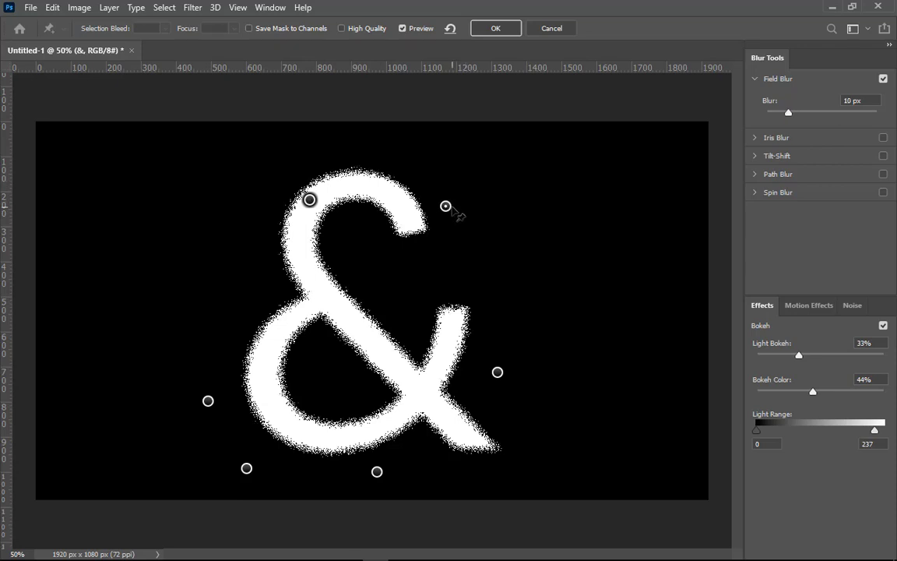
drag(311, 200, 271, 187)
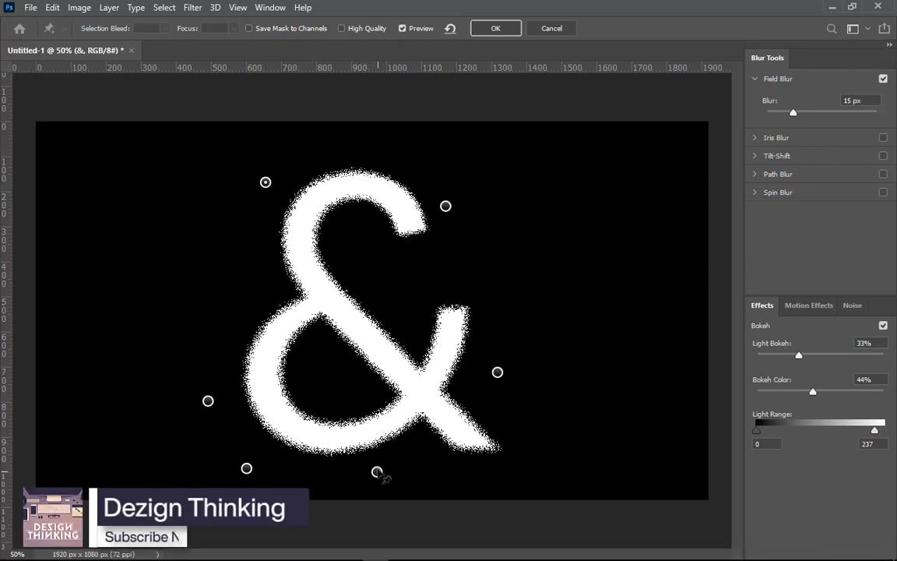
Move the bottom pin inside the ampersand's lower bowl and the lower-left pin to directly beneath the bowl.
drag(379, 472, 331, 372)
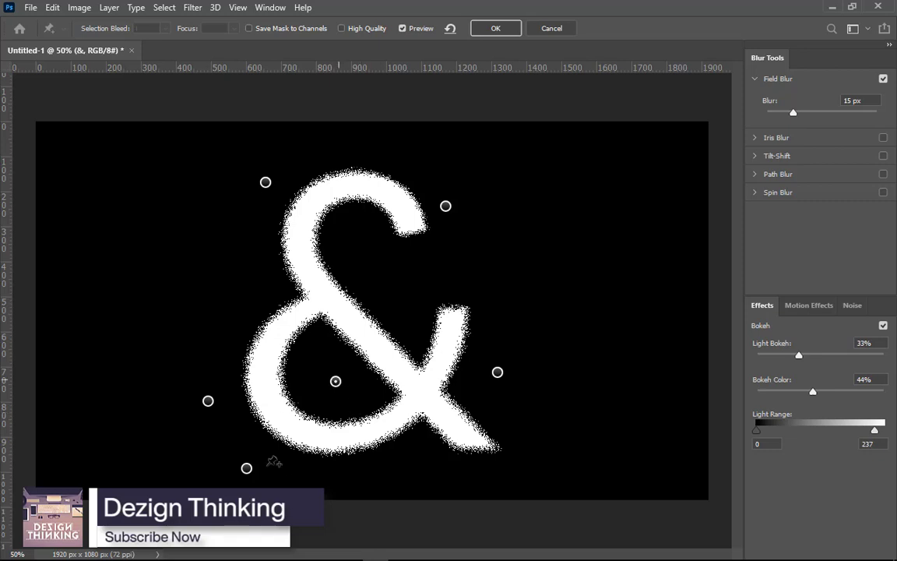
drag(246, 468, 259, 468)
drag(418, 492, 344, 482)
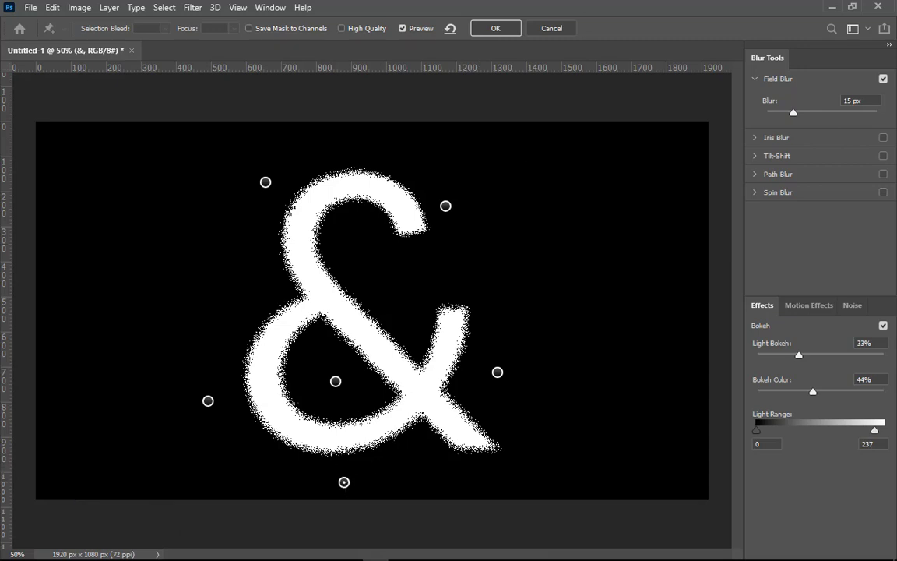
Apply the Field Blur to the ampersand and deselect all layers.
click(500, 34)
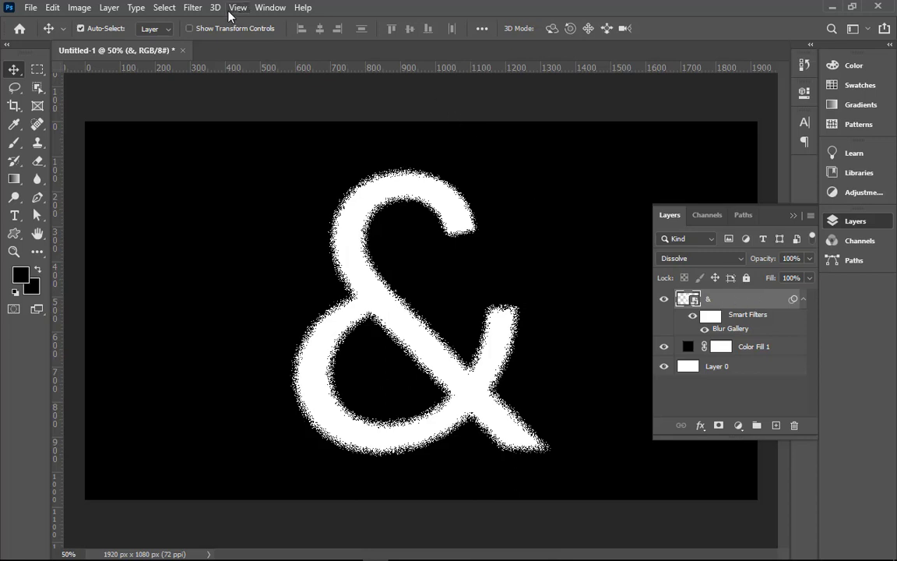
click(191, 8)
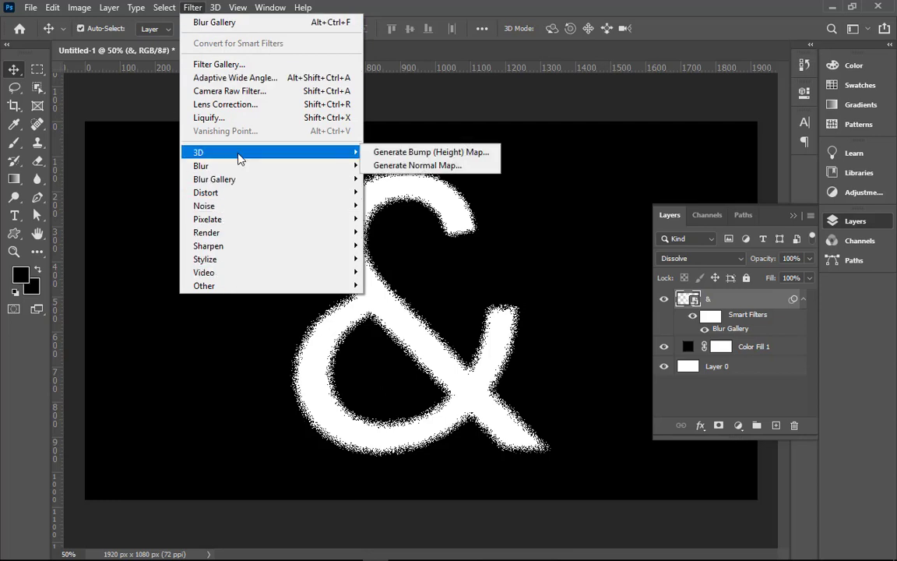
click(773, 398)
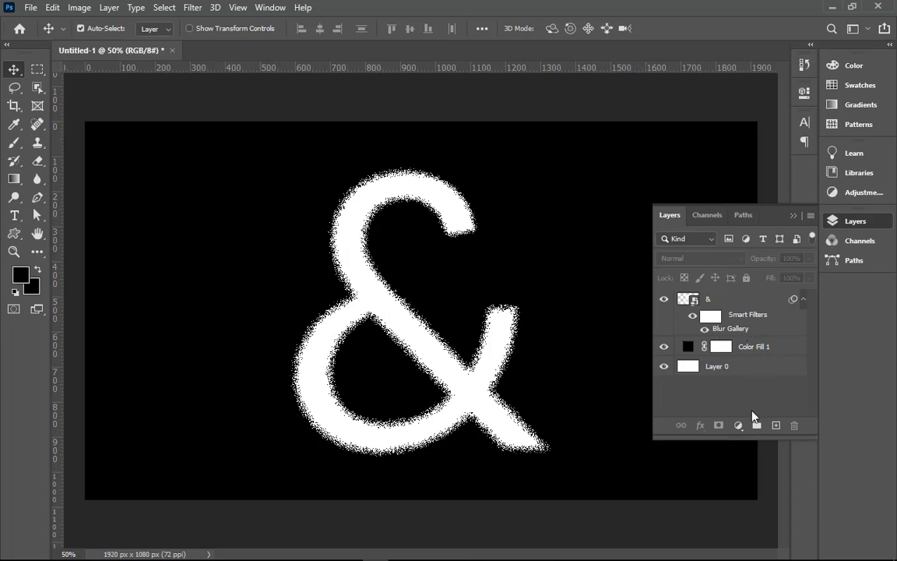
Add a white layer mask to the ampersand layer.
click(732, 303)
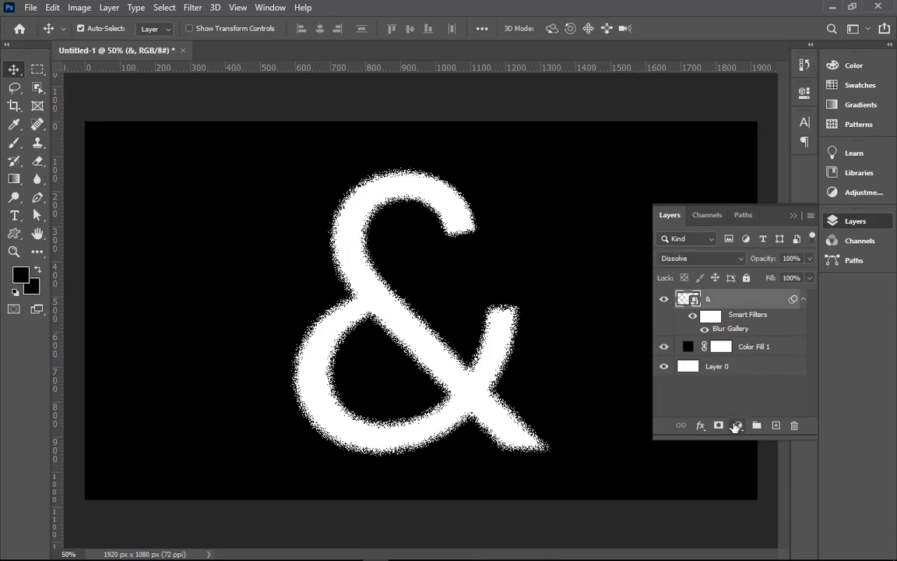
click(718, 425)
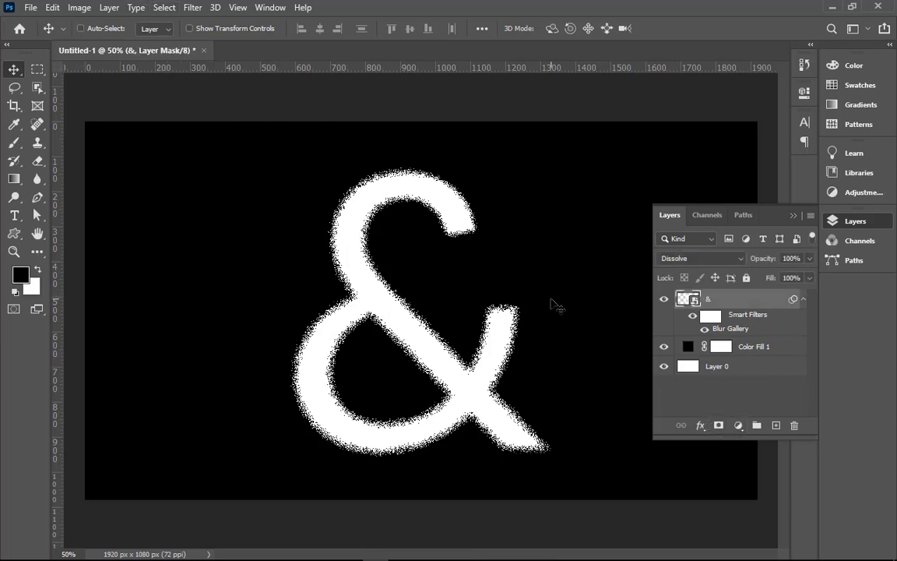
key(ctrl+z)
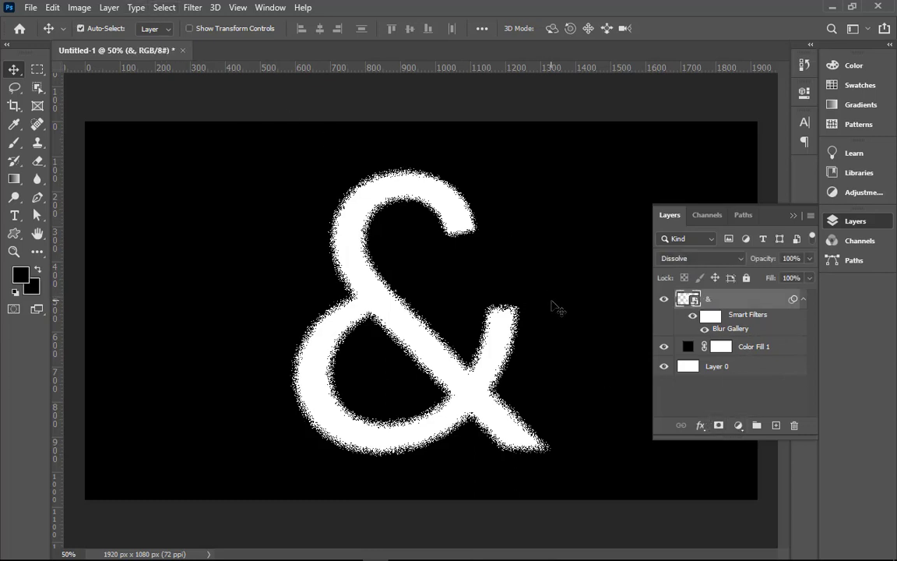
alt+click(719, 427)
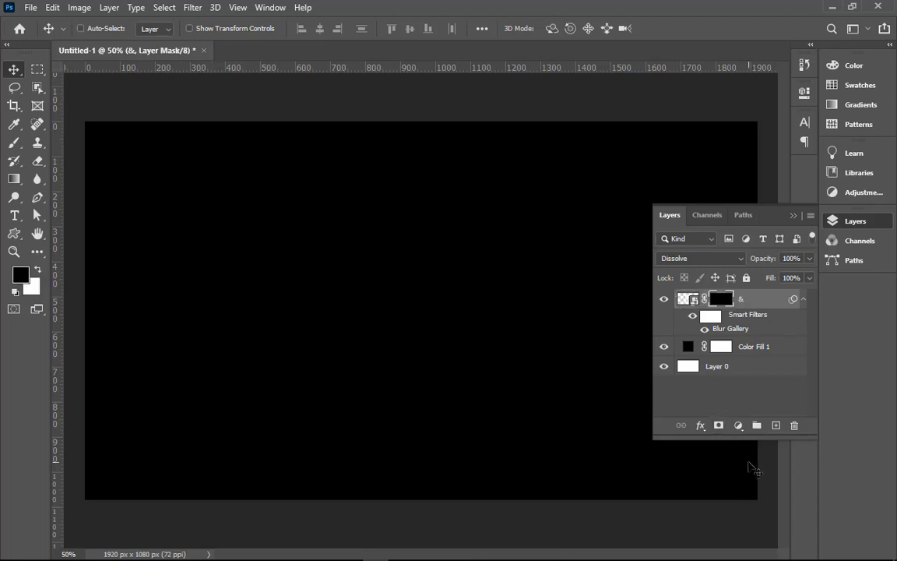
key(ctrl+z)
click(719, 425)
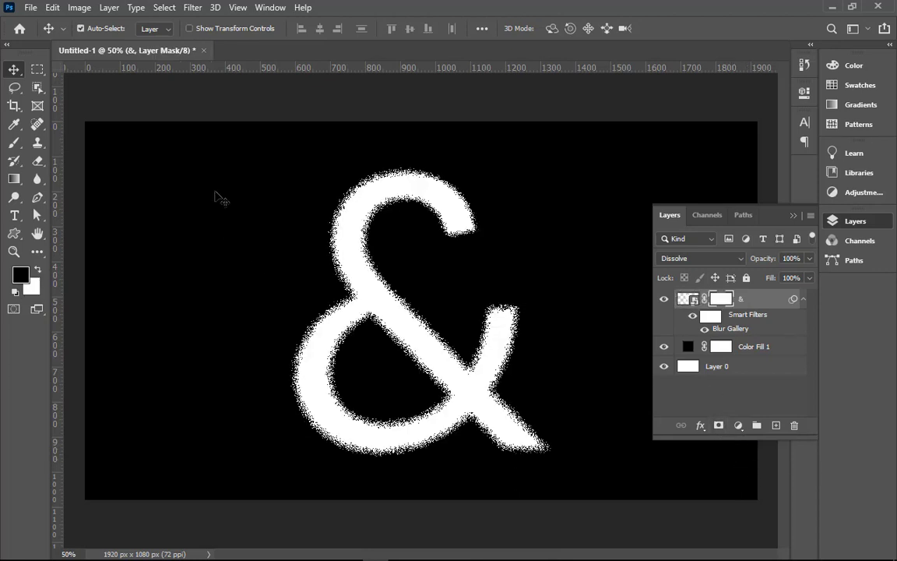
Choose the Soft Round brush from the General Brushes group for painting on the mask.
key(b)
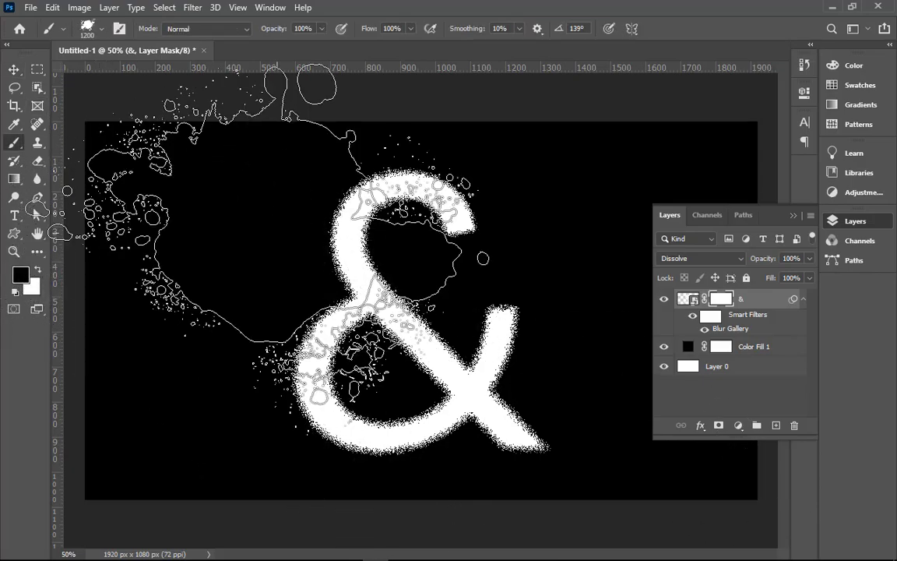
right_click(321, 241)
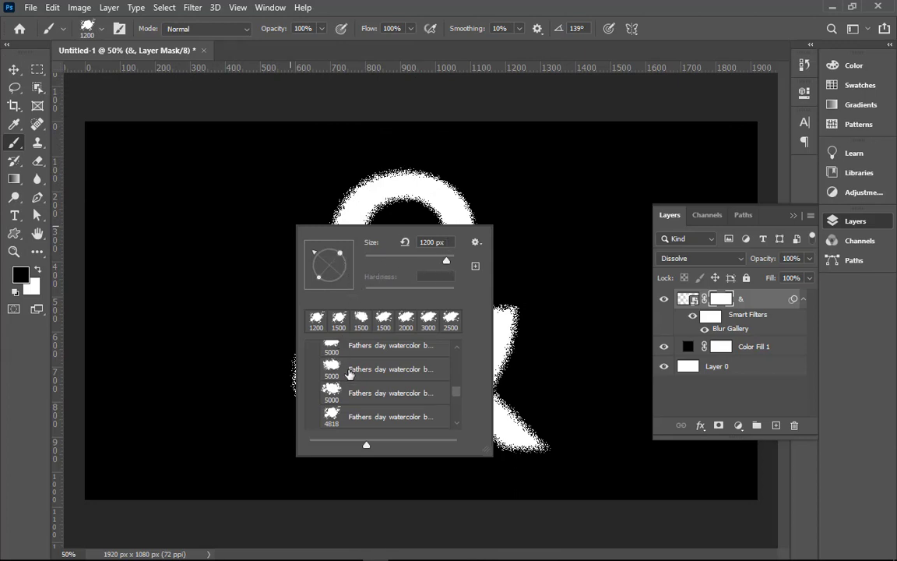
scroll(349, 374, up, 5)
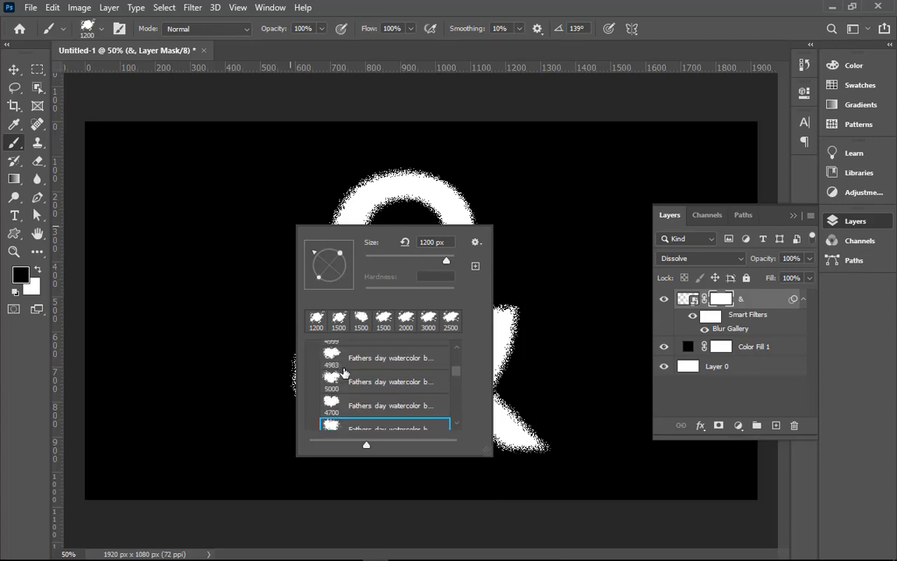
scroll(455, 368, up, 5)
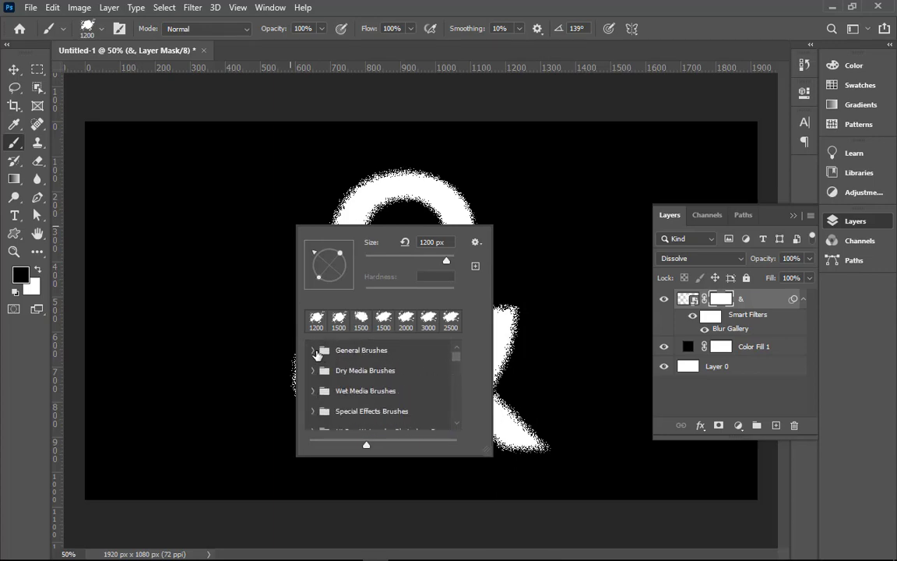
click(314, 350)
click(342, 373)
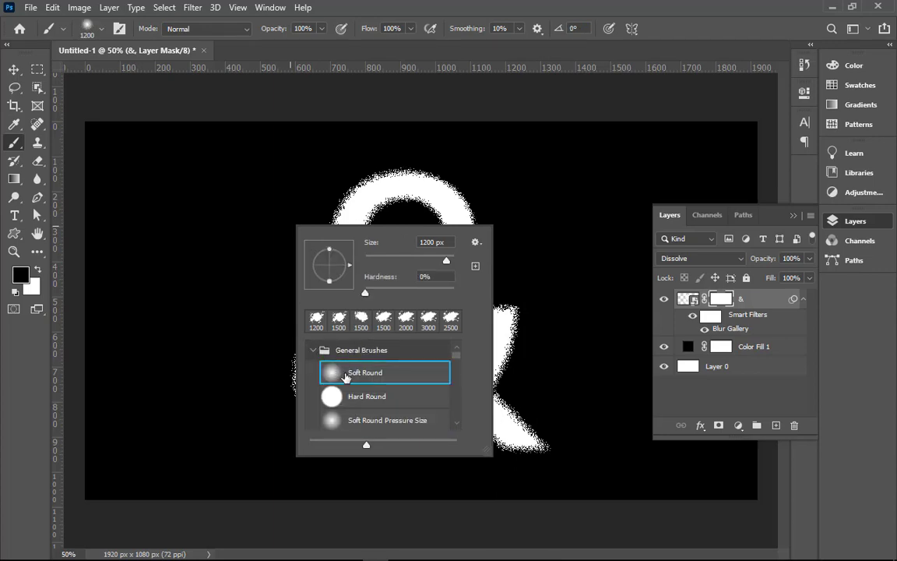
key(Return)
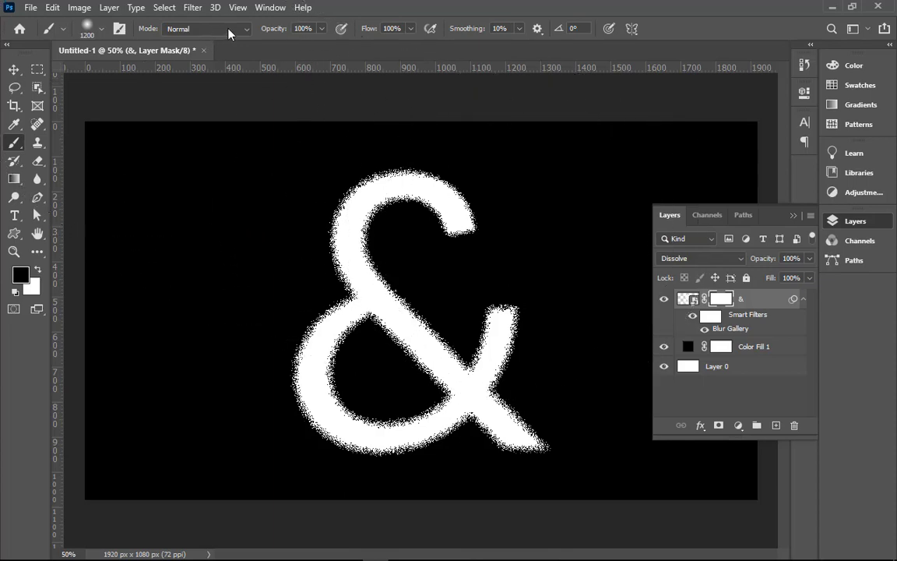
Set the Soft Round brush's size to 300 px and its opacity to 15%.
right_click(335, 275)
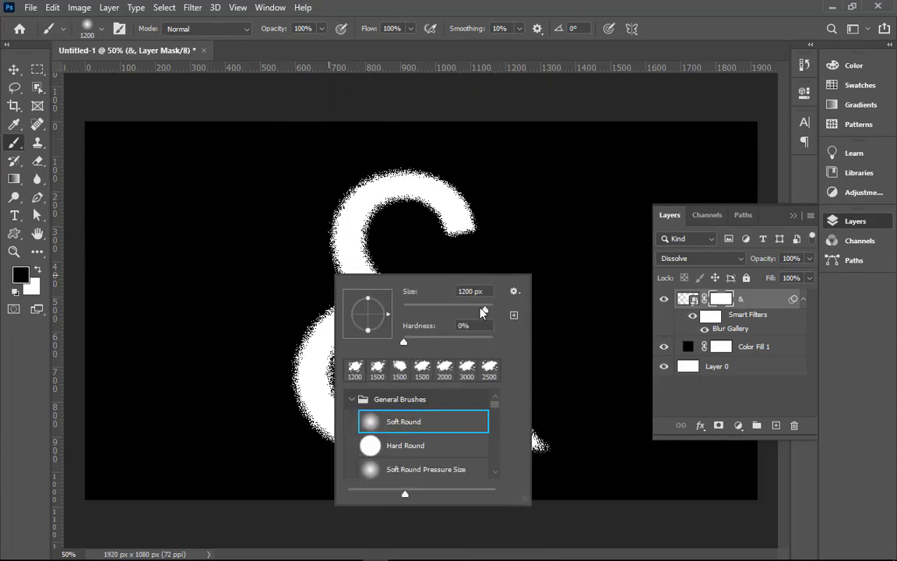
drag(482, 312, 454, 309)
click(461, 291)
text(300)
key(Return)
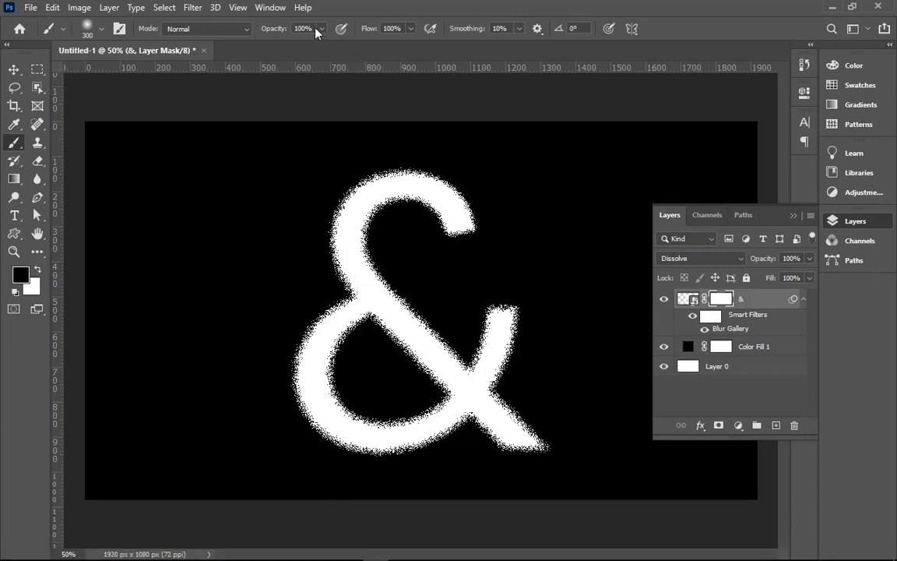
click(283, 27)
text(15)
key(Return)
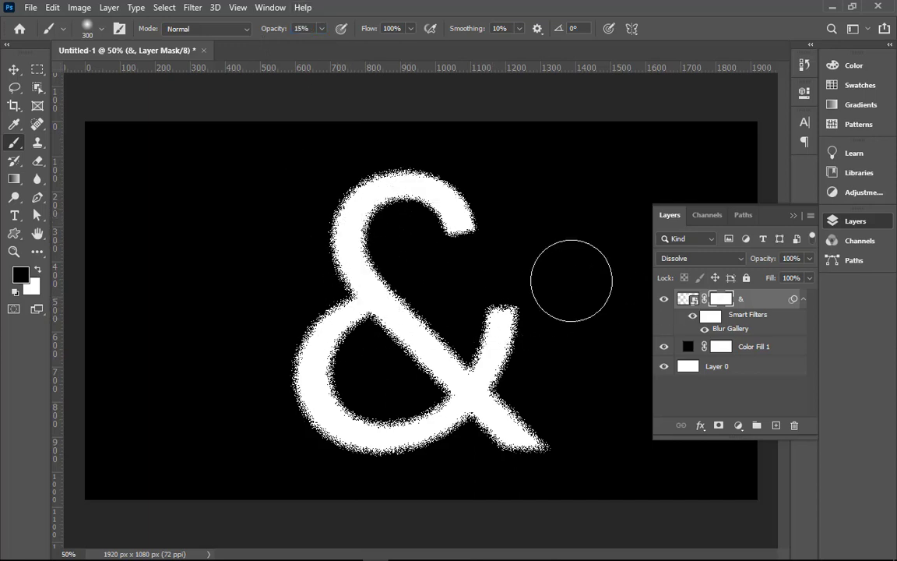
Reduce the brush's flow to 10%.
click(407, 31)
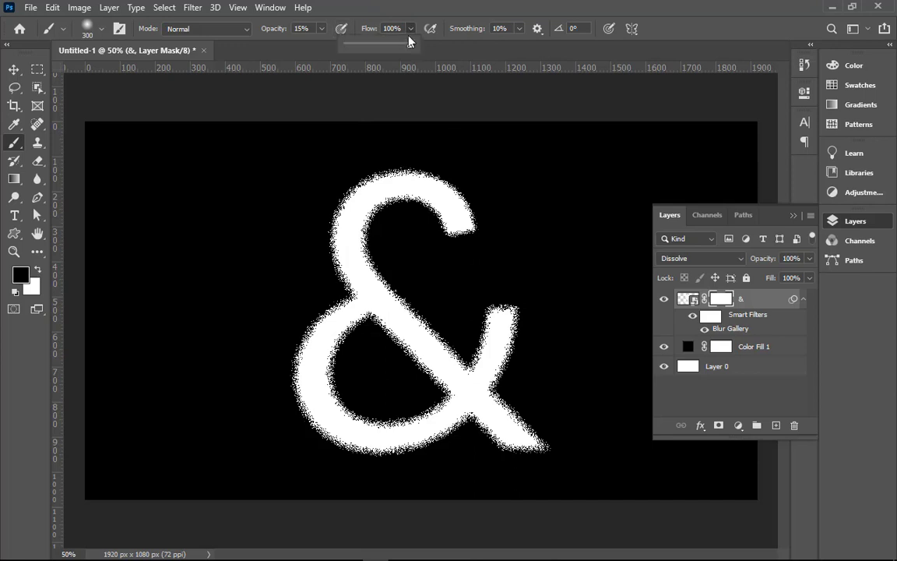
drag(374, 47, 372, 47)
mouse_move(420, 216)
mouse_down()
mouse_move(376, 242)
mouse_move(376, 275)
mouse_move(424, 284)
mouse_up()
key(ctrl+z)
mouse_move(246, 137)
mouse_down()
mouse_move(297, 192)
mouse_move(757, 498)
mouse_up()
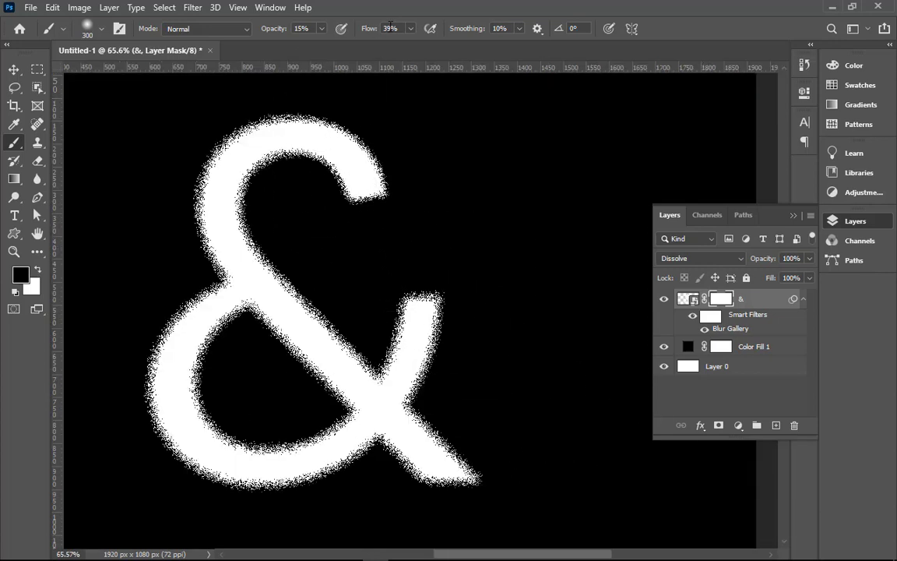
click(410, 30)
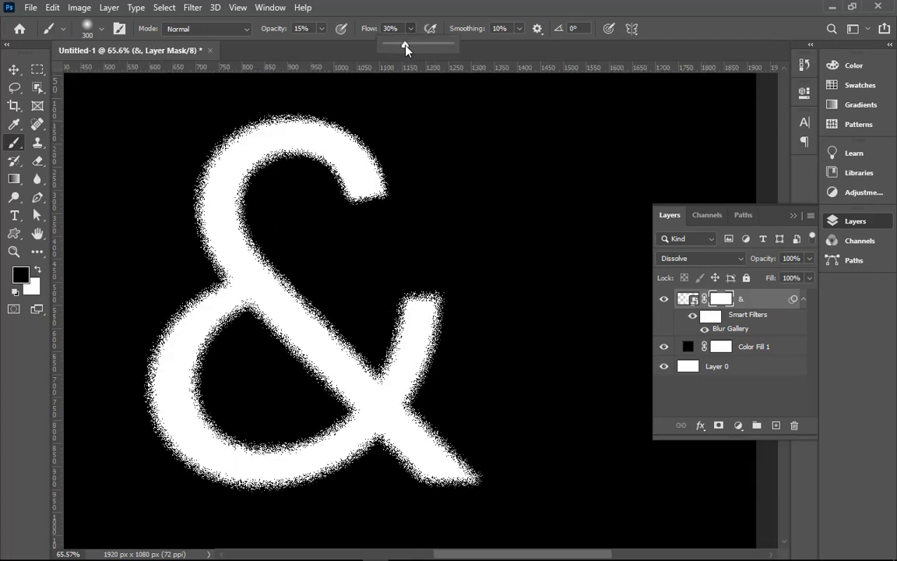
click(393, 28)
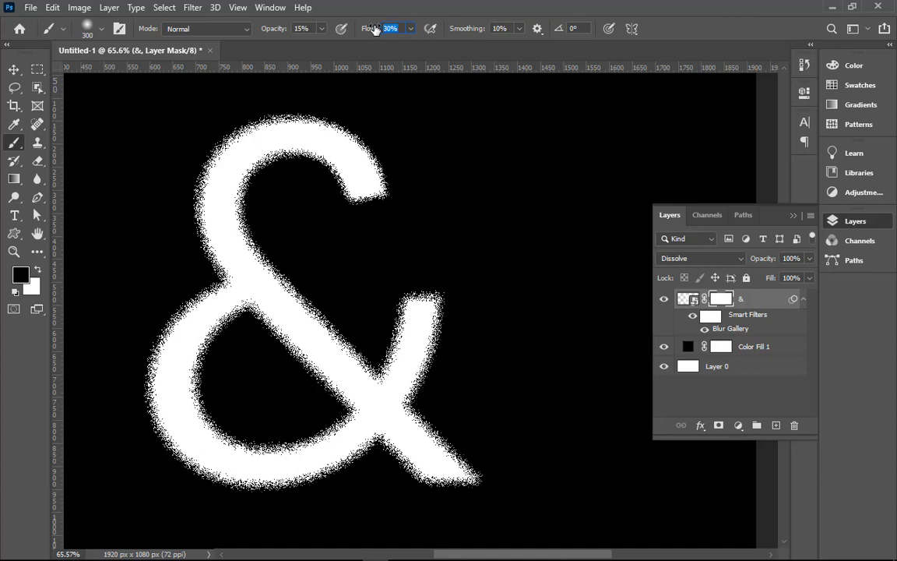
mouse_move(316, 235)
mouse_down()
mouse_move(276, 216)
mouse_move(269, 284)
mouse_move(273, 272)
mouse_move(301, 374)
mouse_up()
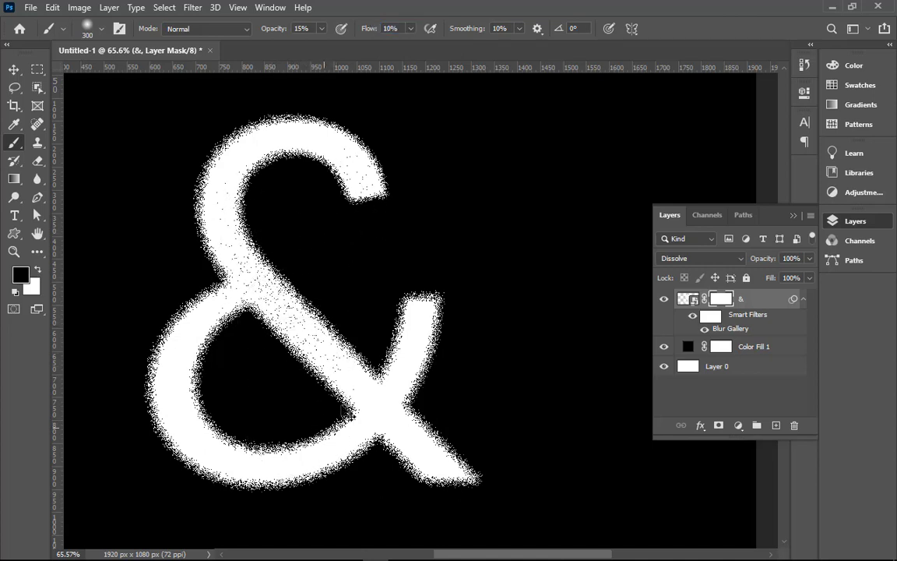
key(ctrl+z)
key(ctrl+z)
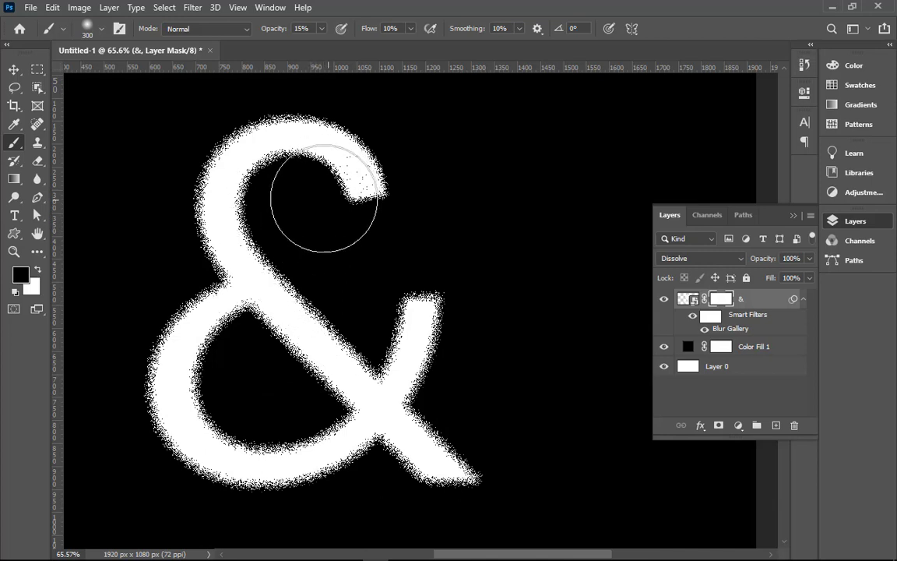
mouse_move(324, 178)
mouse_down()
mouse_move(304, 197)
mouse_move(270, 303)
mouse_move(246, 537)
mouse_up()
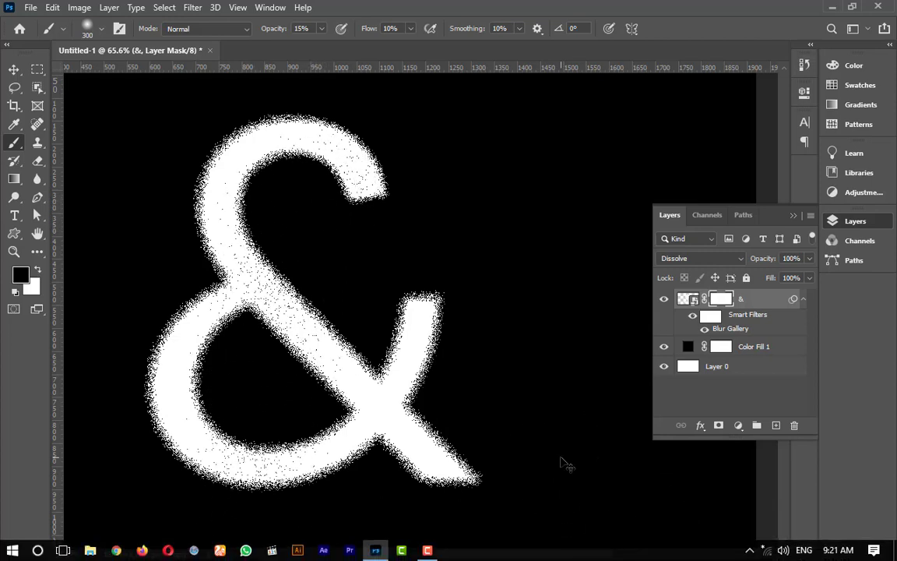
key(ctrl+z)
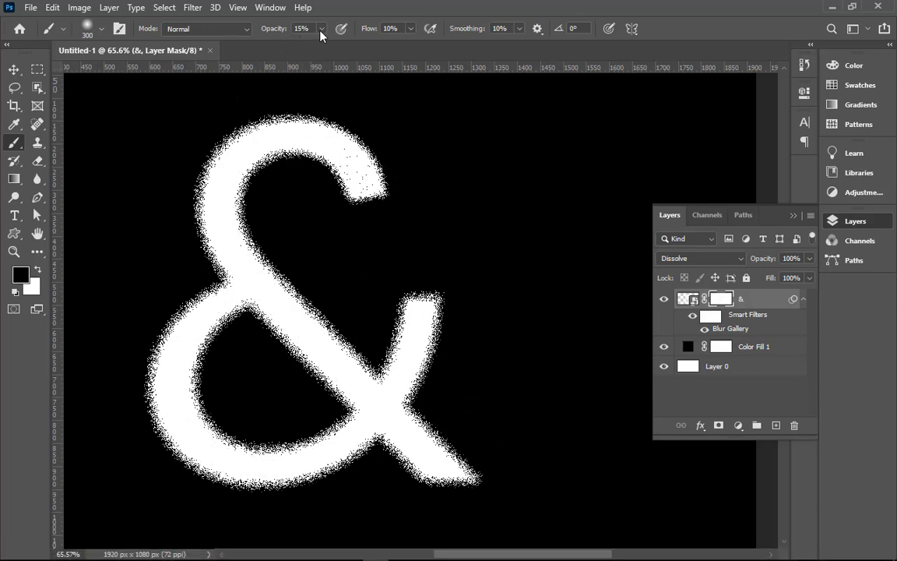
Raise brush smoothing to 100% and paint black along all of the ampersand's strokes on its layer mask to speckle the letterform.
click(518, 28)
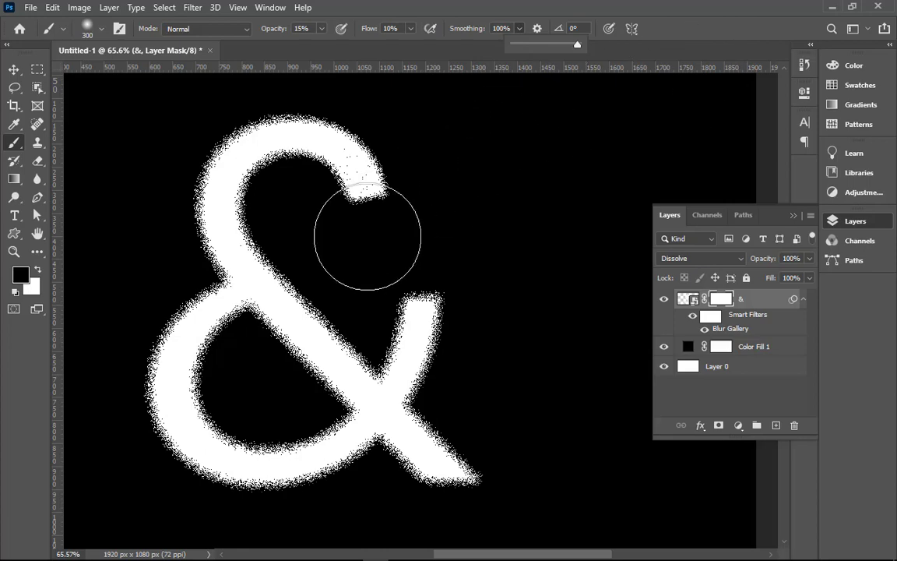
mouse_move(349, 211)
mouse_down()
mouse_move(275, 194)
mouse_move(250, 229)
mouse_move(312, 429)
mouse_move(310, 481)
mouse_up()
key(z)
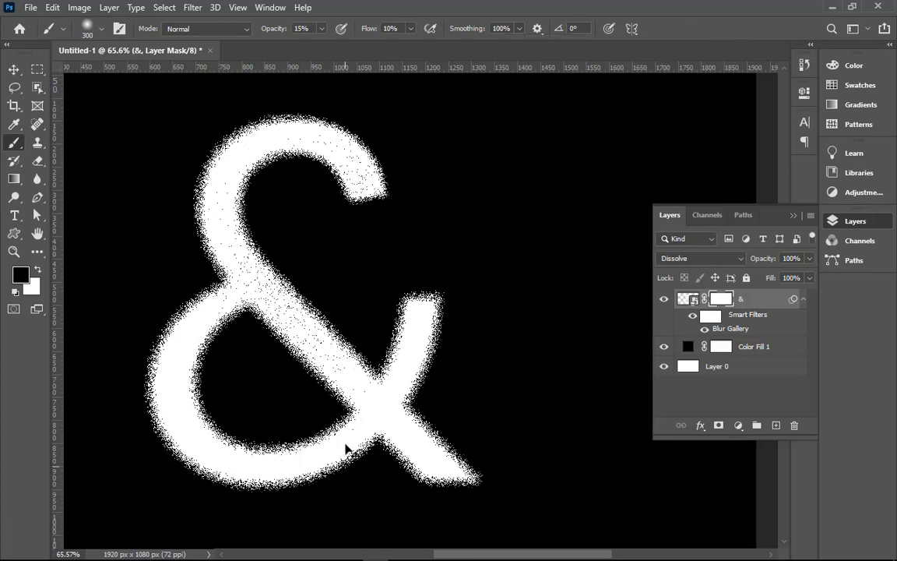
drag(180, 152, 508, 425)
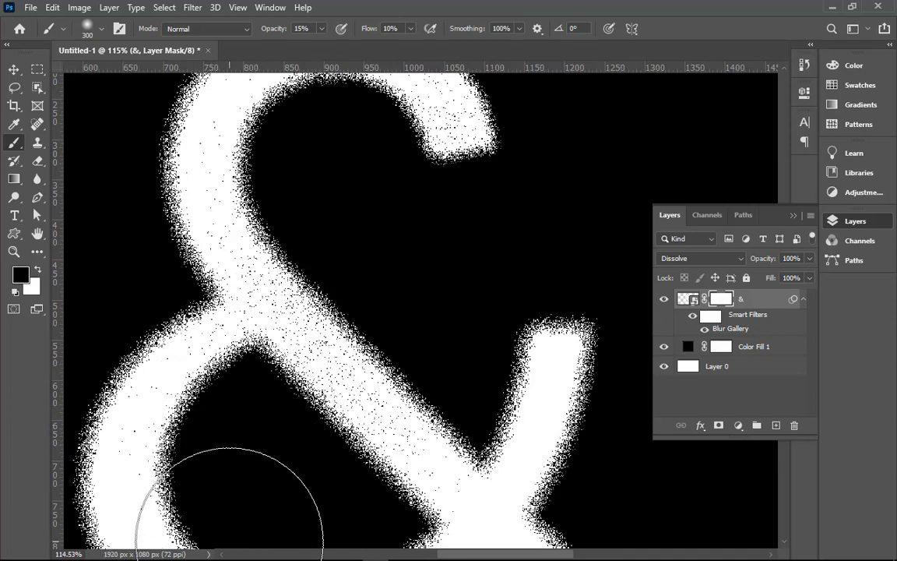
drag(238, 498, 221, 281)
mouse_move(146, 357)
mouse_down()
mouse_move(304, 341)
mouse_move(394, 310)
mouse_move(380, 410)
mouse_up()
drag(165, 304, 245, 556)
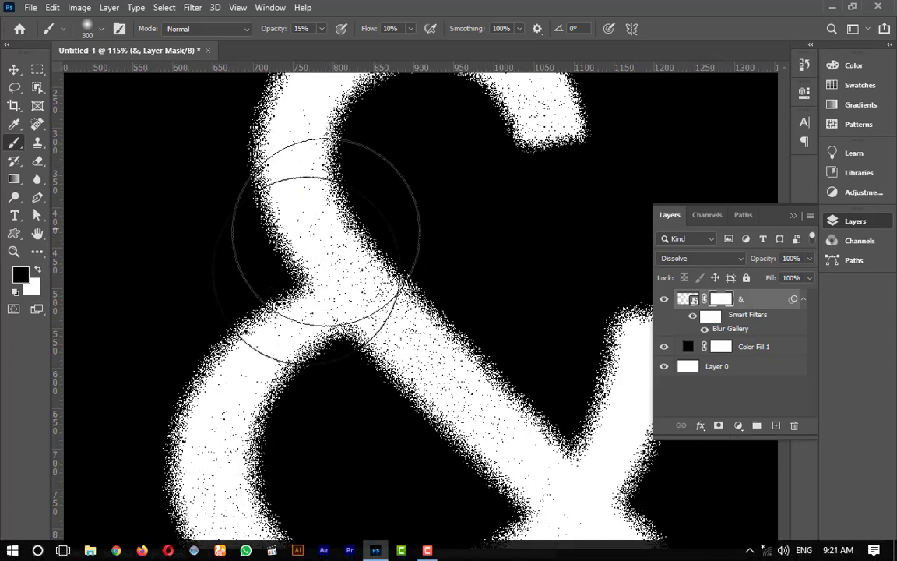
drag(314, 430, 205, 558)
mouse_move(288, 397)
mouse_down()
mouse_move(154, 204)
mouse_move(148, 179)
mouse_up()
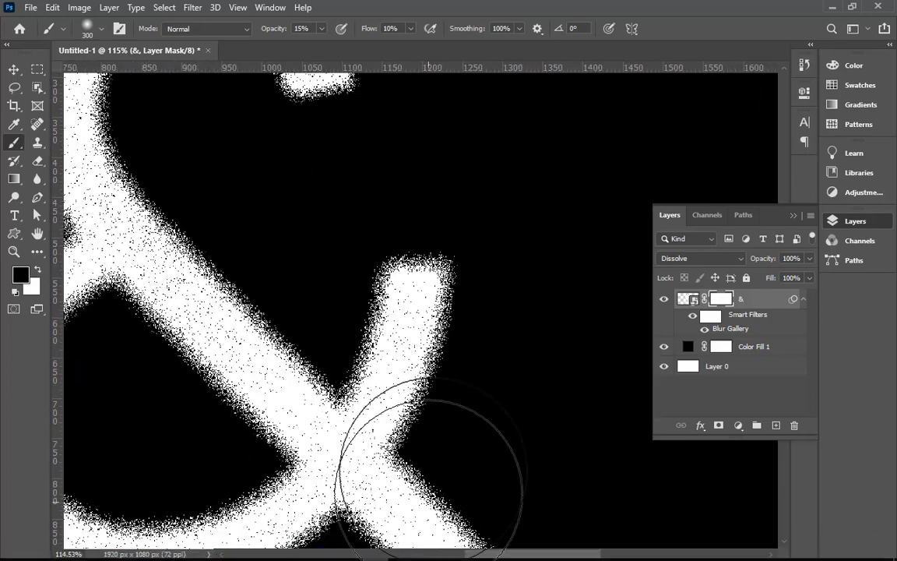
key(ctrl+0)
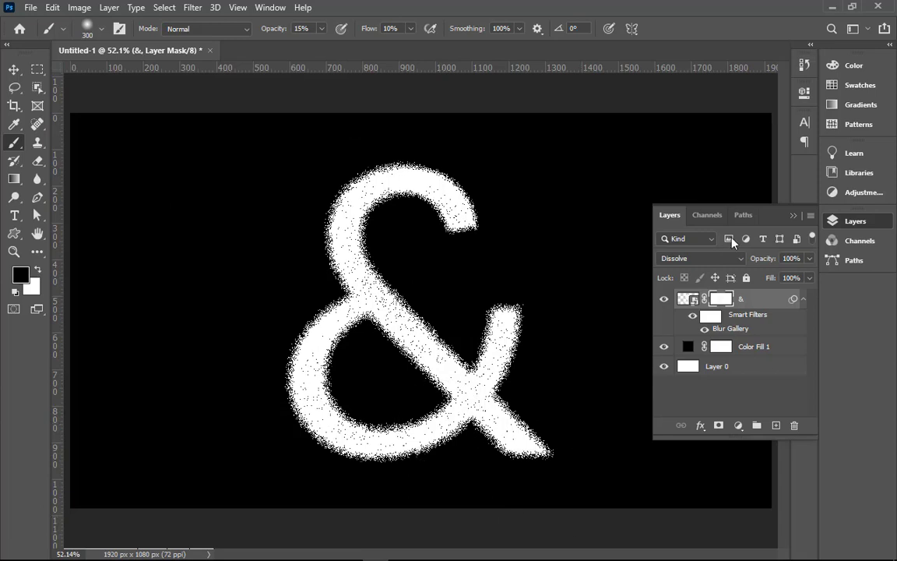
Target the ampersand layer's smart object instead of its mask, switch to the Move tool, and open Gaussian Blur for it.
click(750, 303)
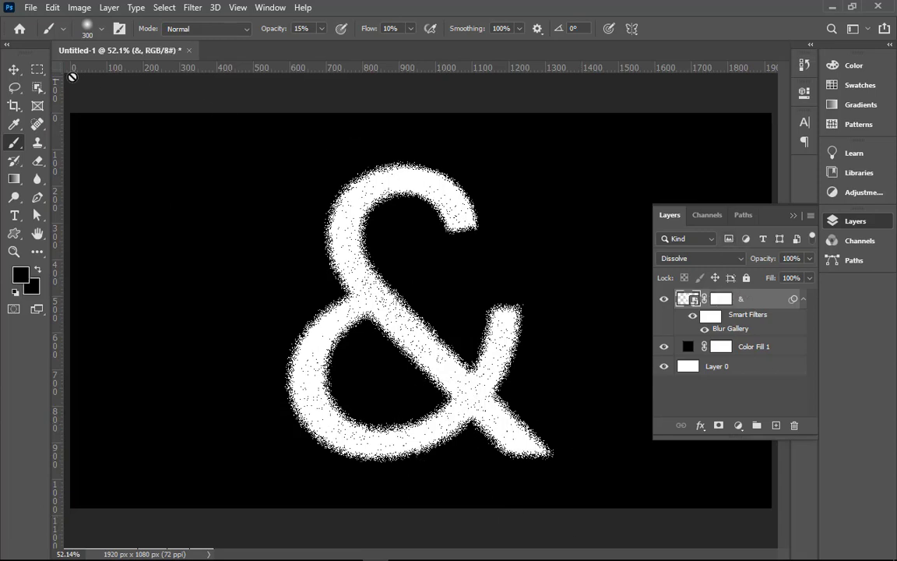
click(13, 70)
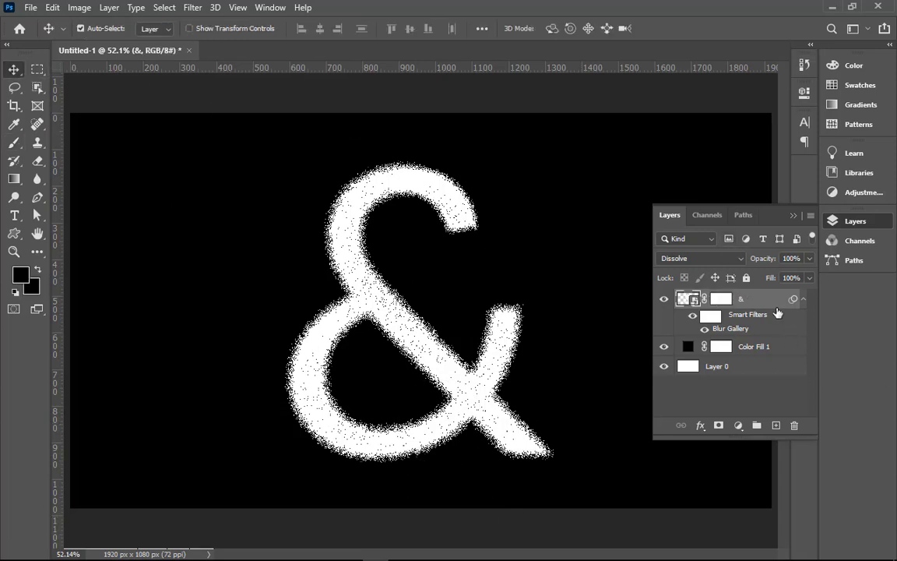
click(192, 7)
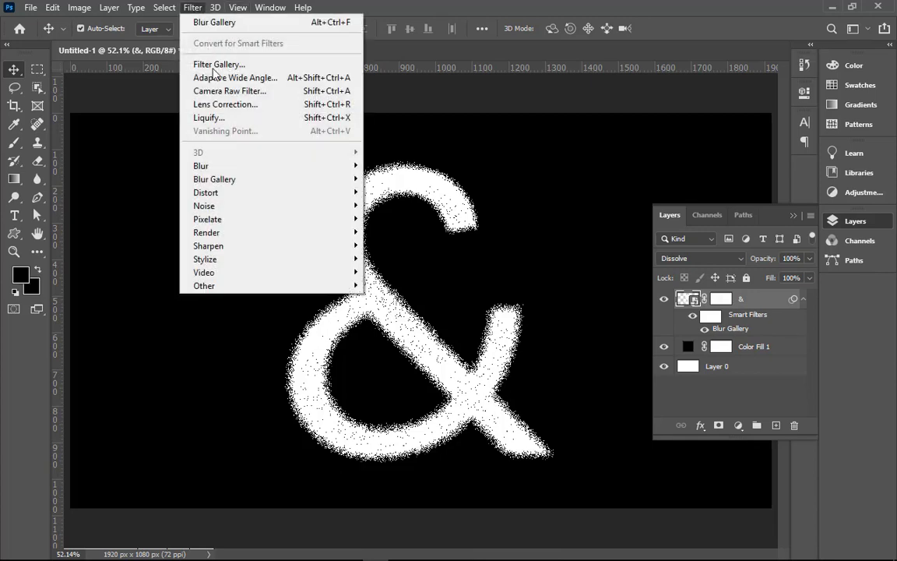
mouse_move(215, 170)
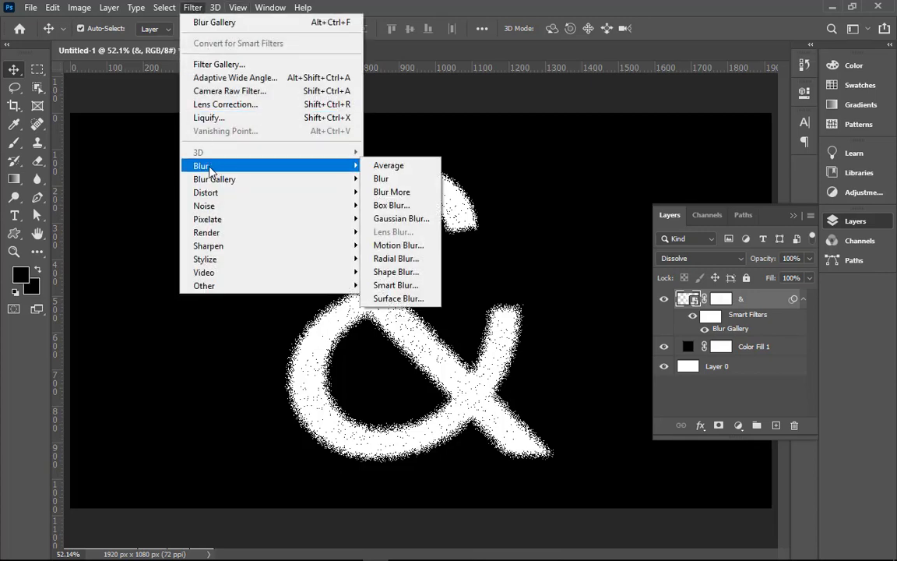
click(393, 218)
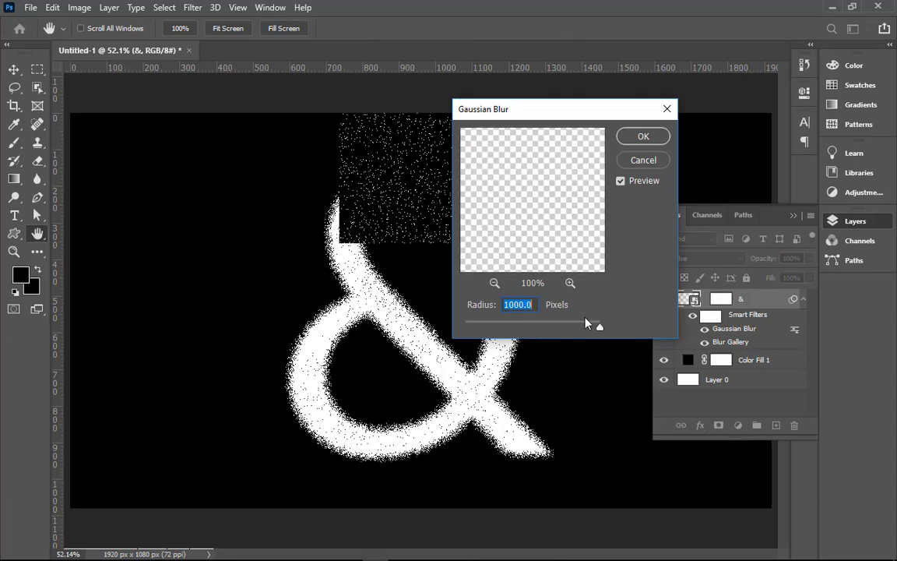
Try a Gaussian Blur radius of 10 pixels on the ampersand.
drag(600, 327, 596, 327)
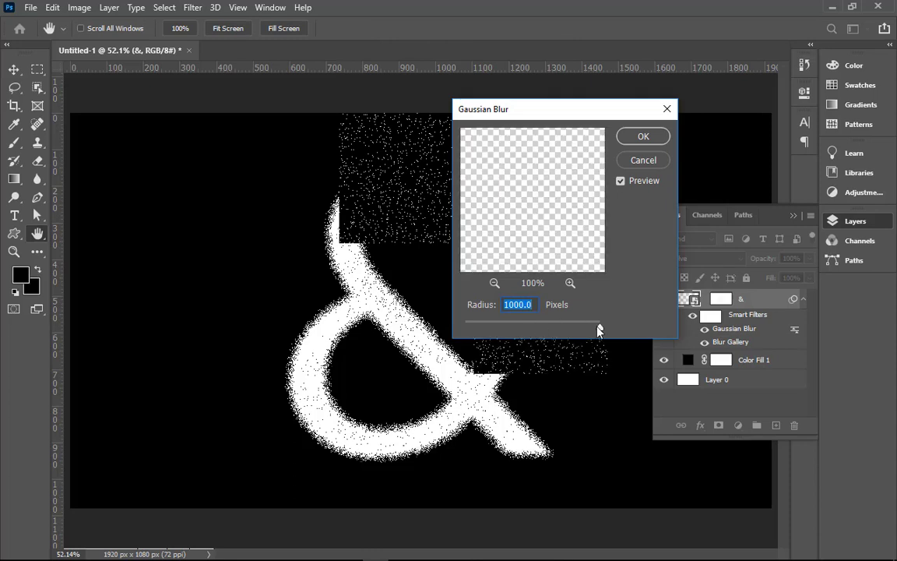
click(522, 325)
drag(521, 324, 500, 325)
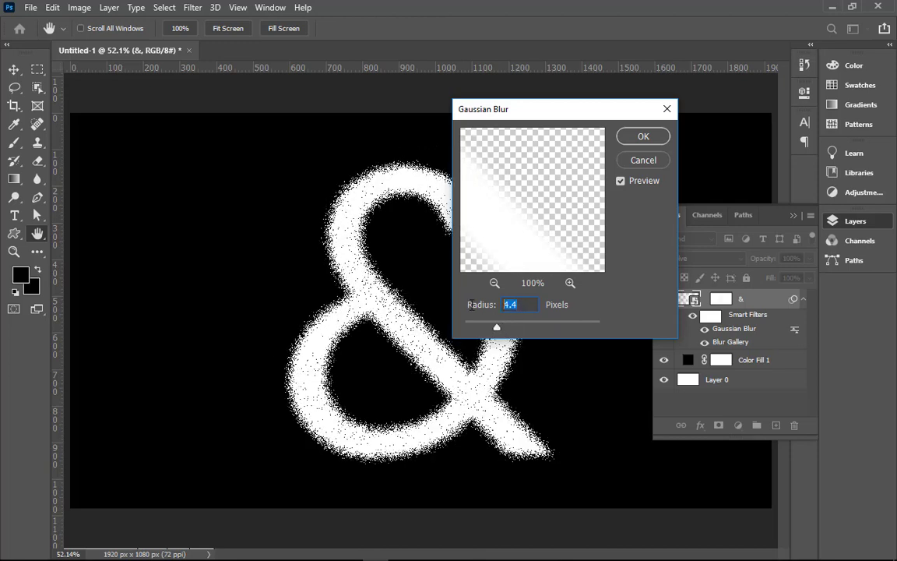
text(10)
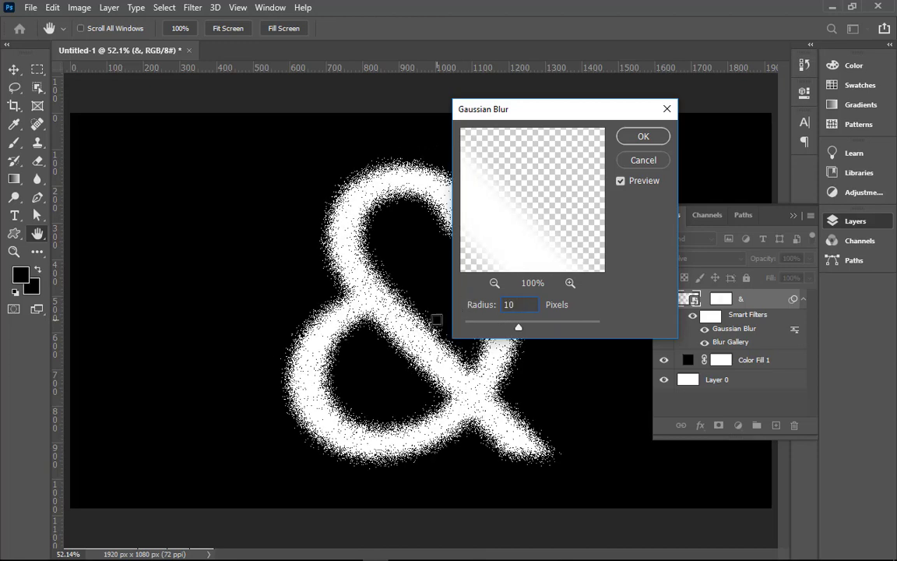
Try other Gaussian Blur radii between 12.5 and 30.4 pixels, including 15, checking the speckled edges up close.
drag(330, 294, 571, 453)
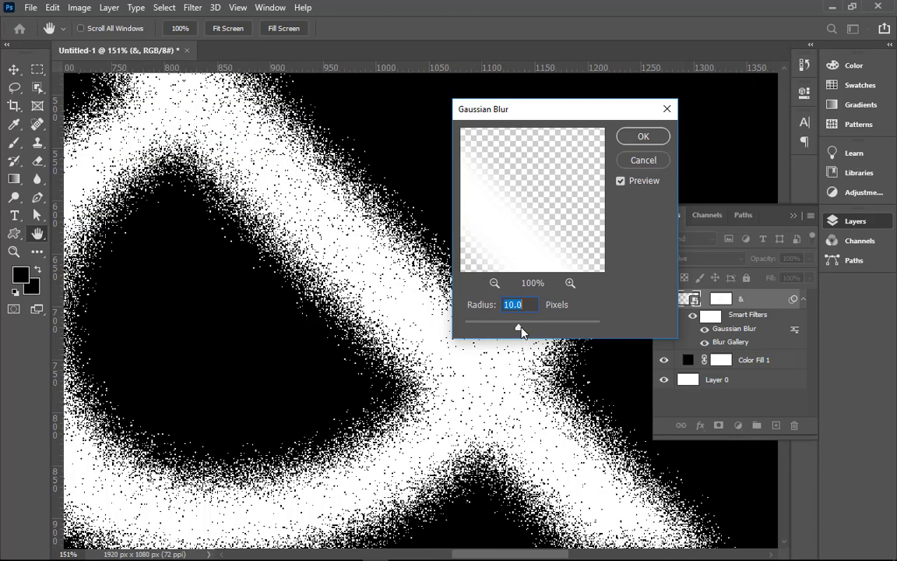
mouse_move(521, 327)
mouse_down()
mouse_move(501, 329)
mouse_move(580, 328)
mouse_move(519, 338)
mouse_up()
text(15)
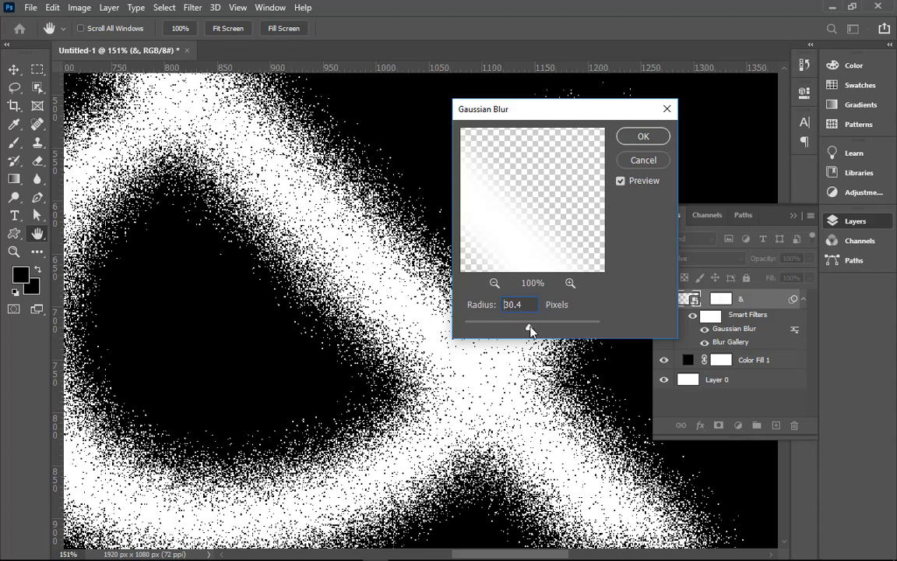
drag(535, 329, 520, 329)
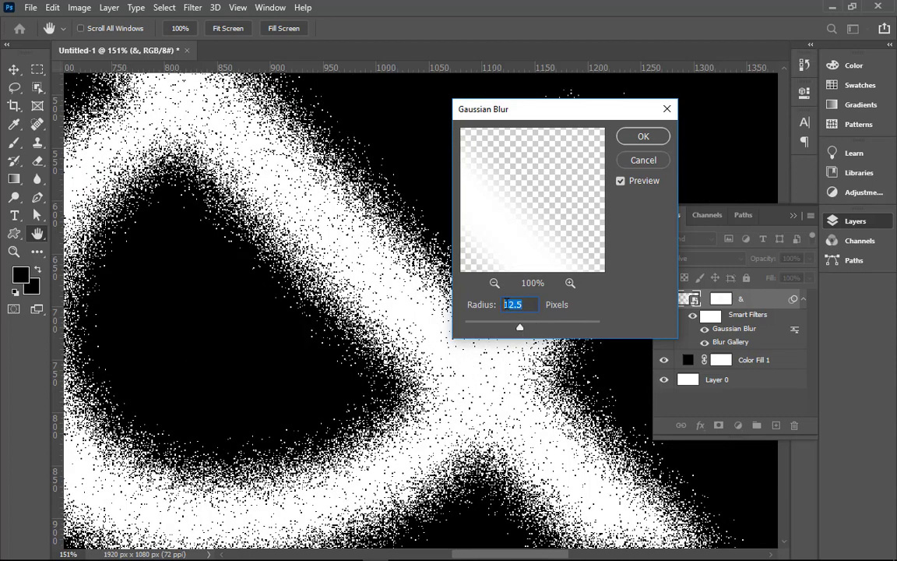
Set the Gaussian Blur radius to 12 pixels and apply the filter to the ampersand.
text(1)
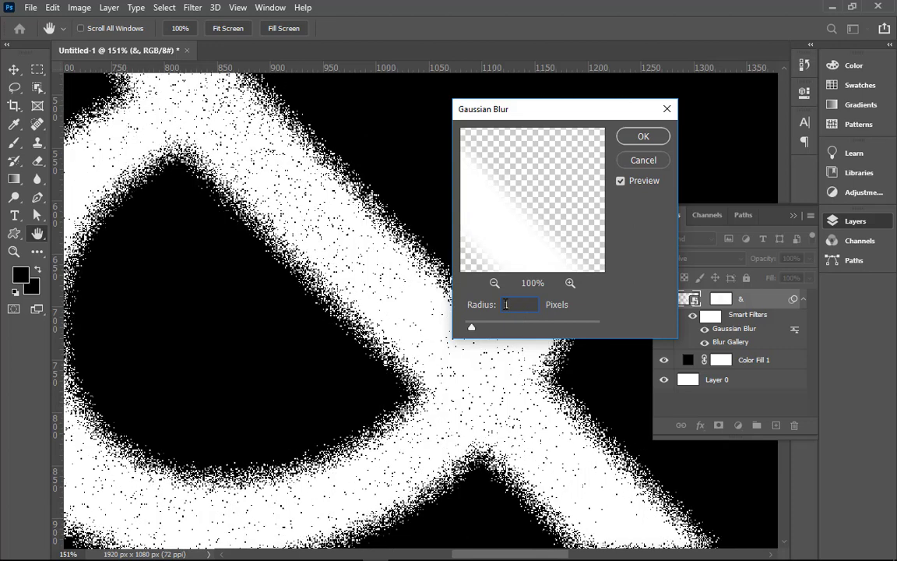
text(2)
click(644, 137)
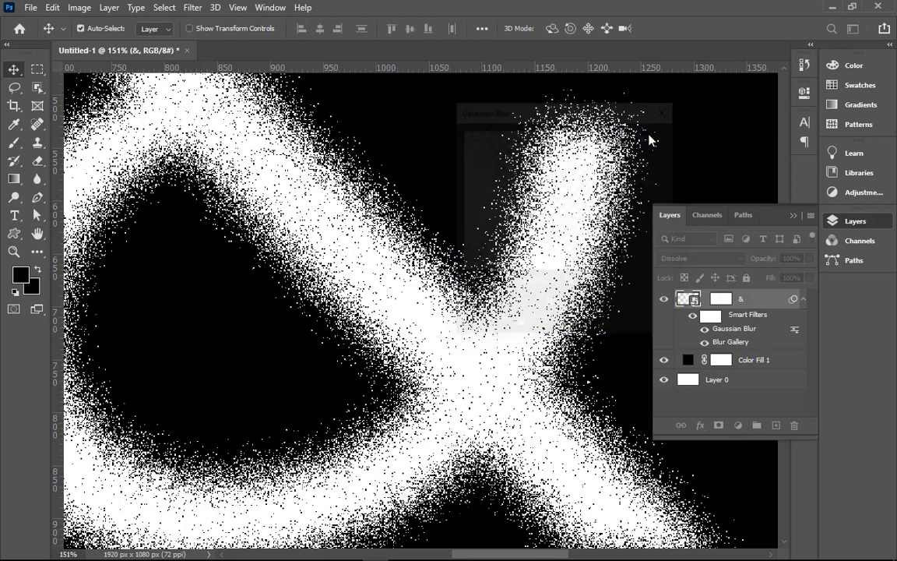
key(ctrl+0)
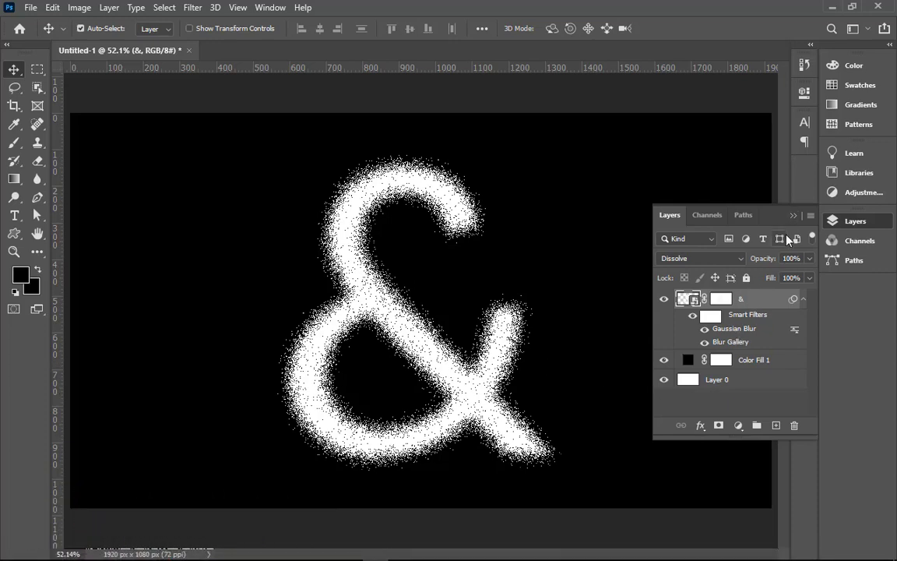
key(ctrl+minus)
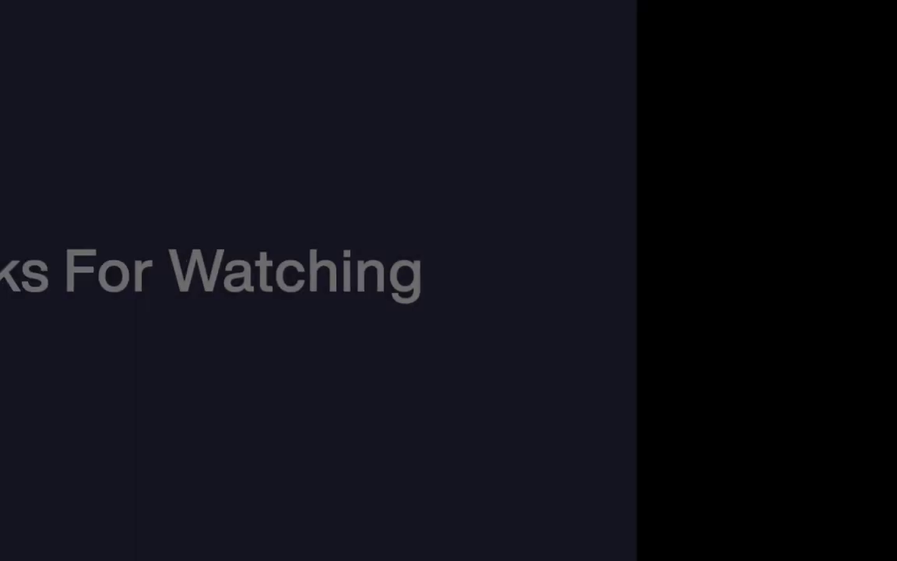